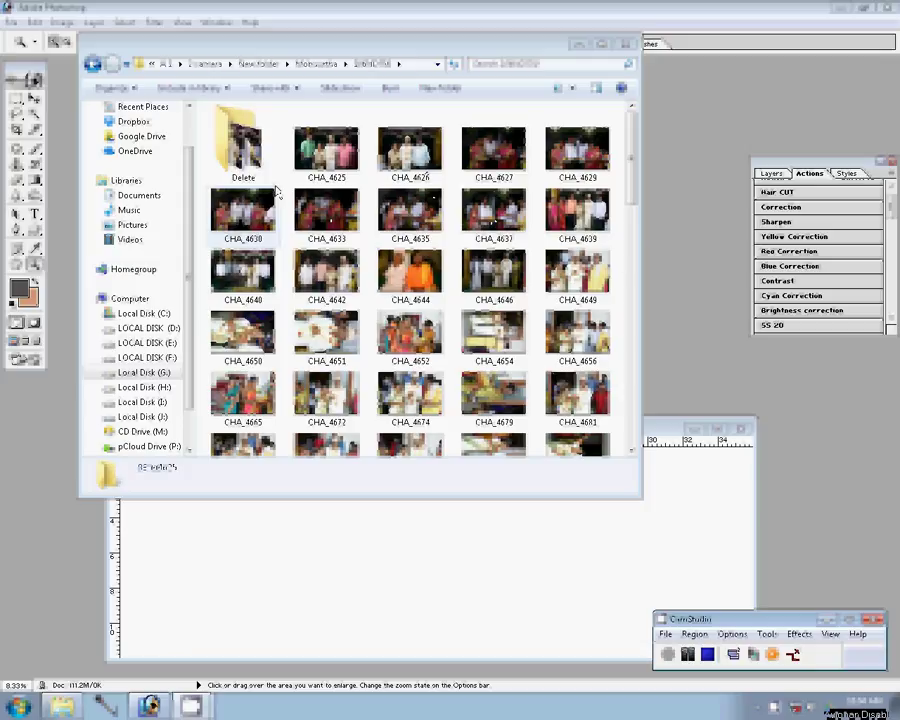
- Select the first eight CHA wedding photos in Explorer and drag them into Photoshop
left_click_drag(277, 192, 601, 263)
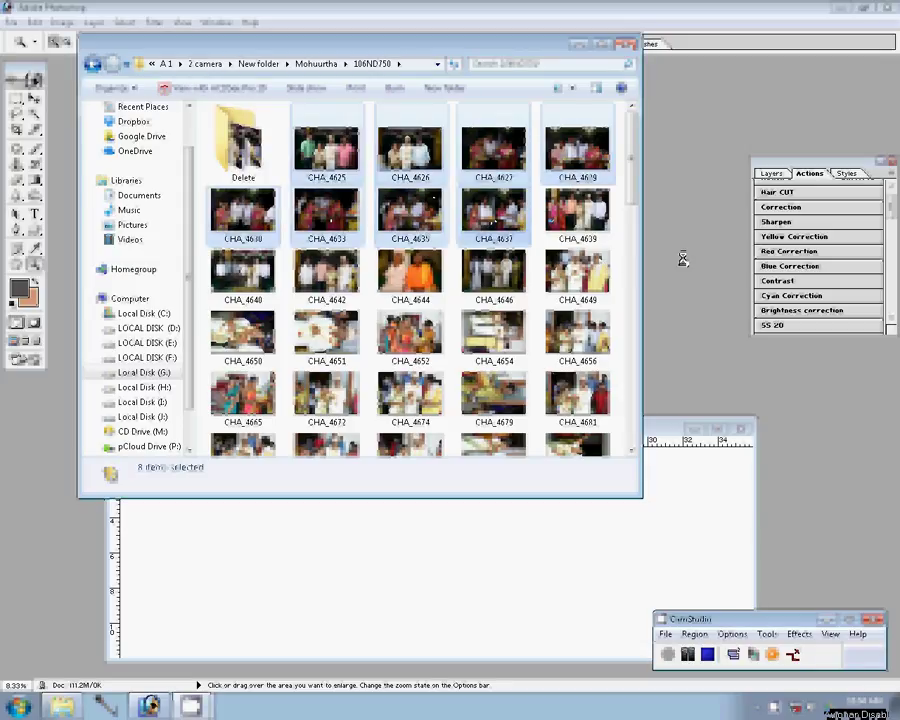
left_click_drag(682, 259, 683, 259)
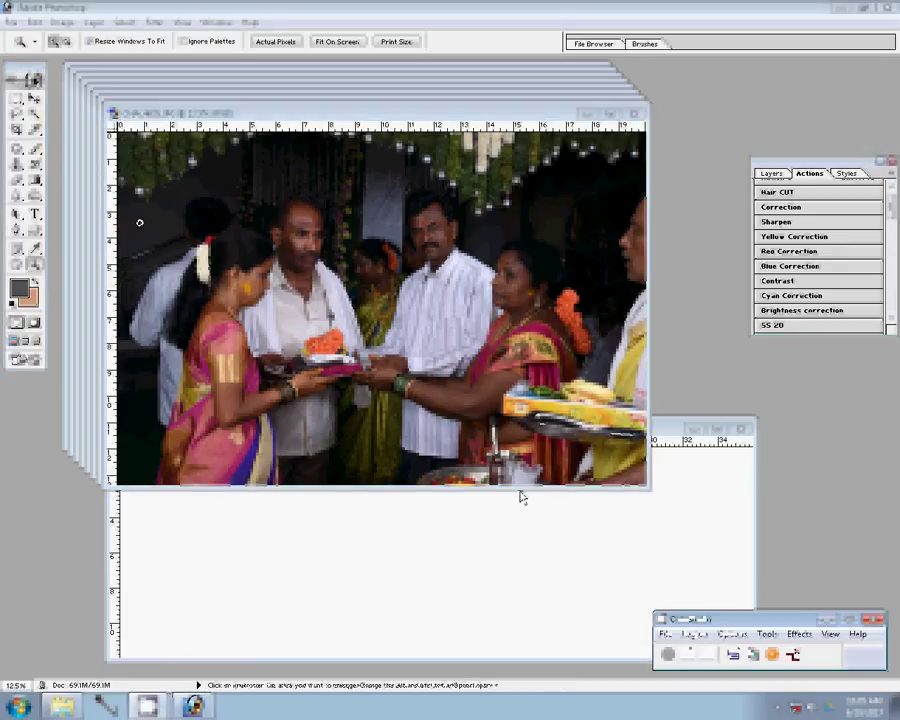
- Resize the front photo to 8 inches wide, place it at the album page's bottom right, and close it
left_click(62, 22)
left_click(100, 136)
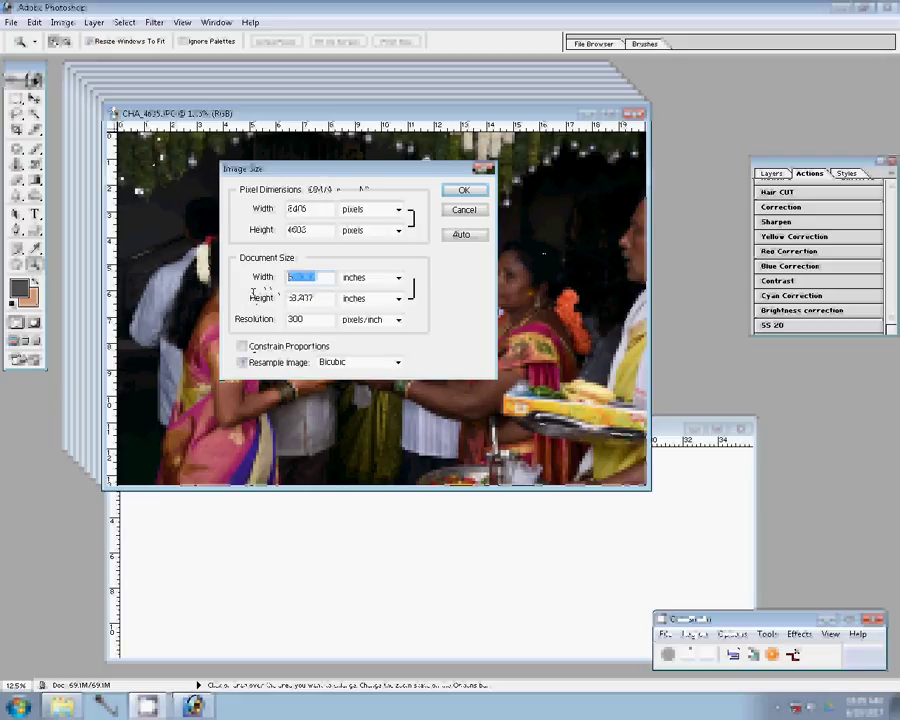
left_click(464, 190)
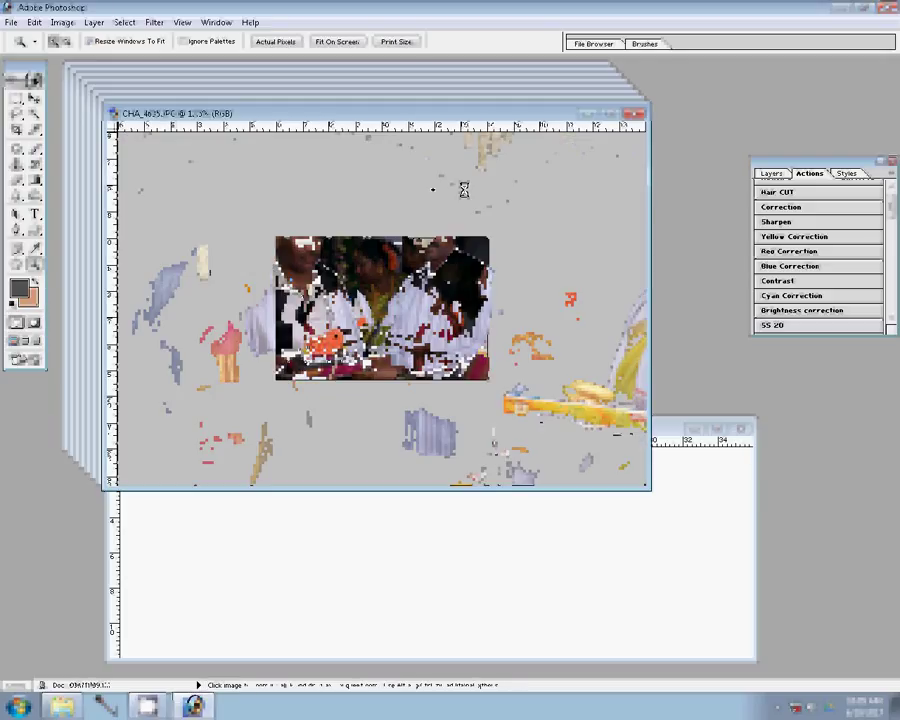
key("v")
mouse_move(386, 290)
left_mouse_down()
mouse_move(689, 546)
mouse_move(676, 592)
left_mouse_up()
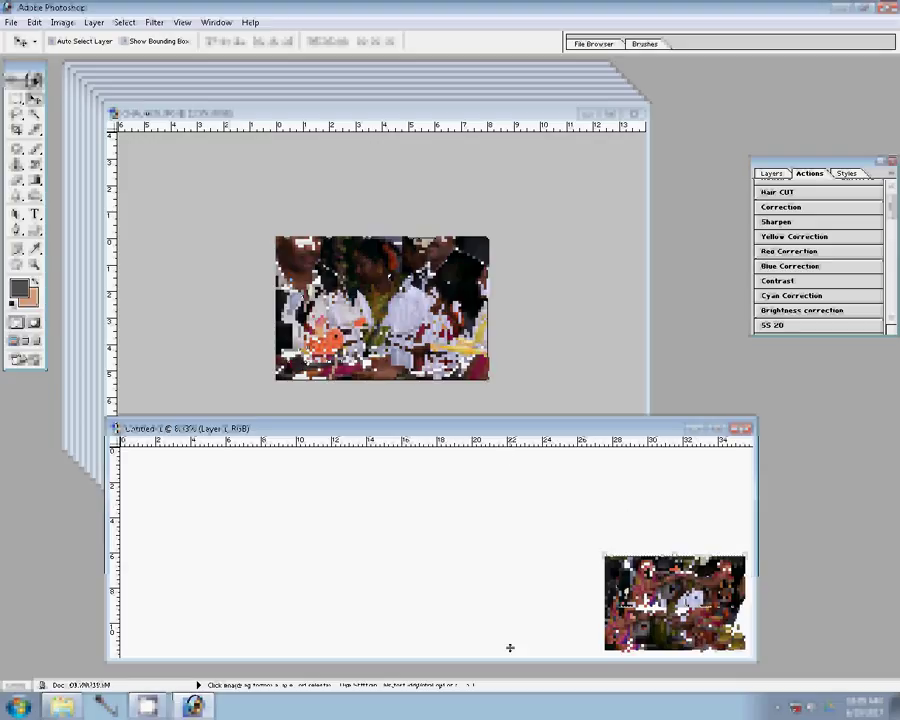
left_click(771, 174)
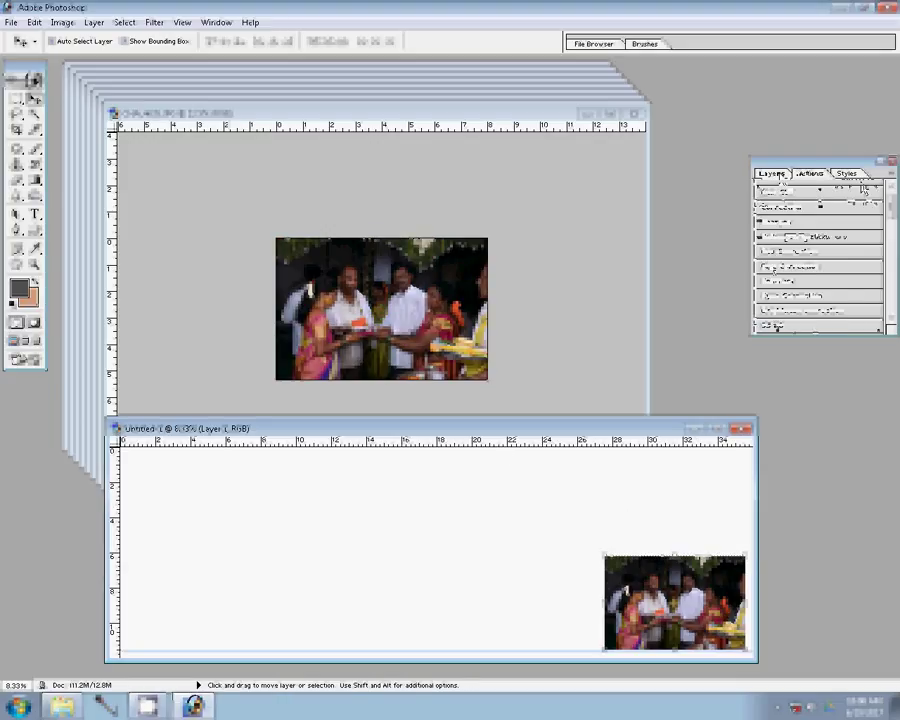
left_click(637, 113)
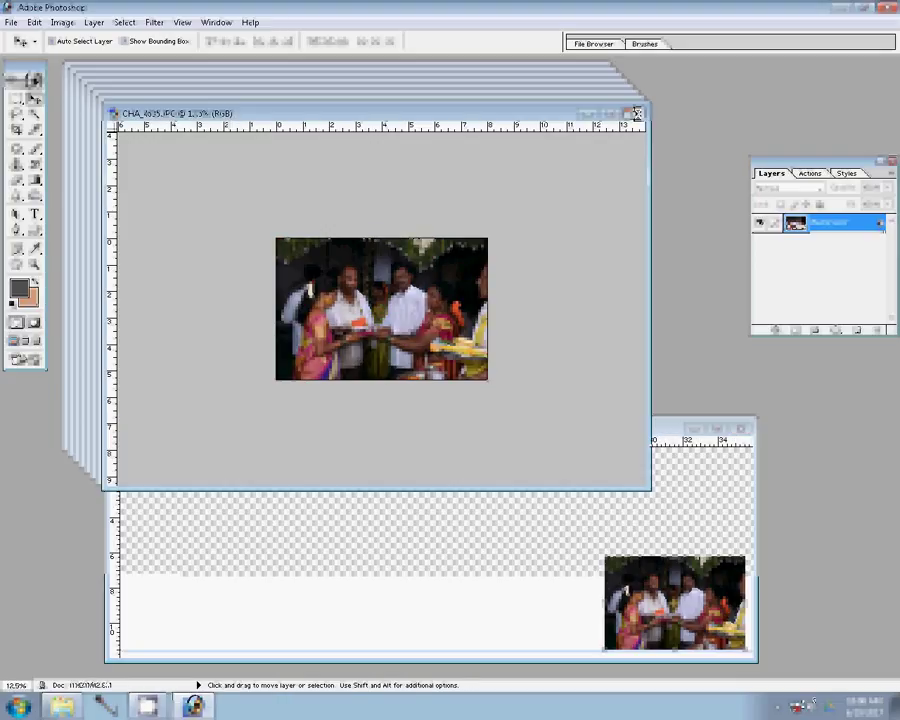
left_click(398, 271)
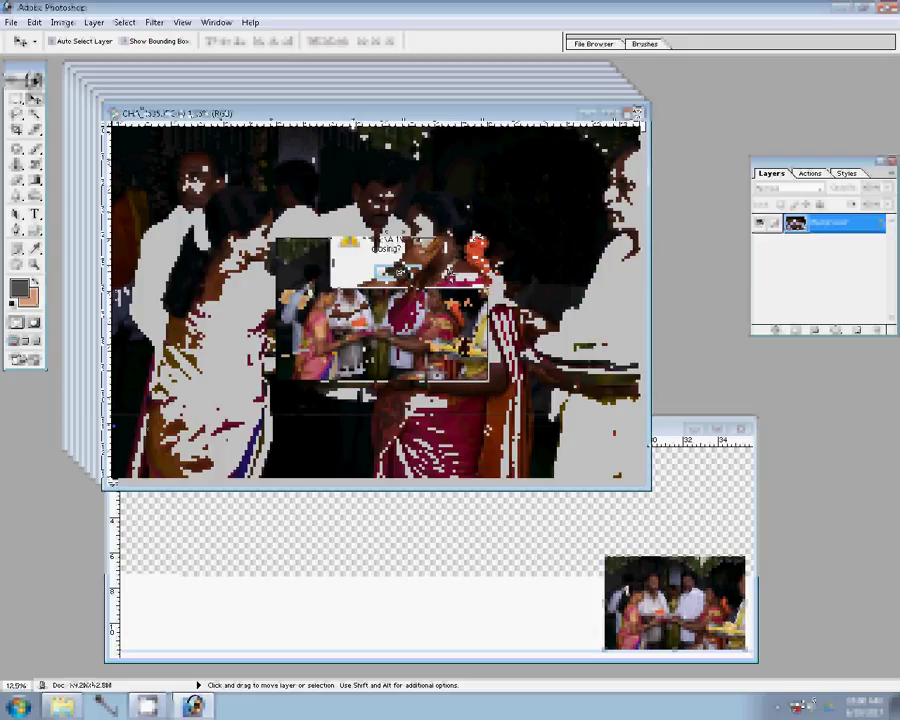
- Resize the next photo to 8 inches wide, place it above the first, and close its source
key("ctrl+alt+i")
double_click(305, 277)
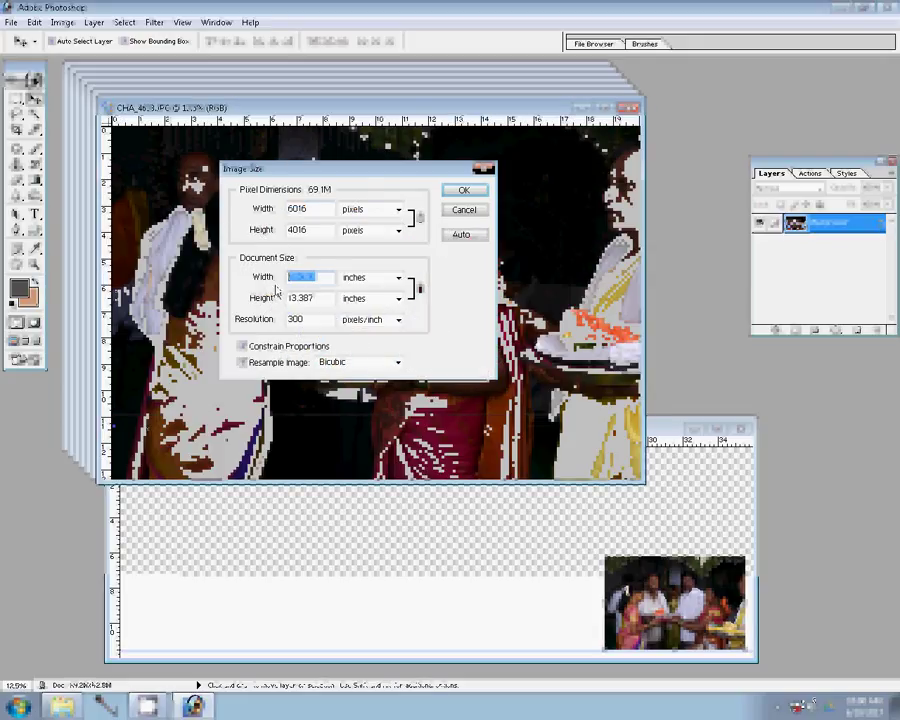
type("8")
left_click(463, 190)
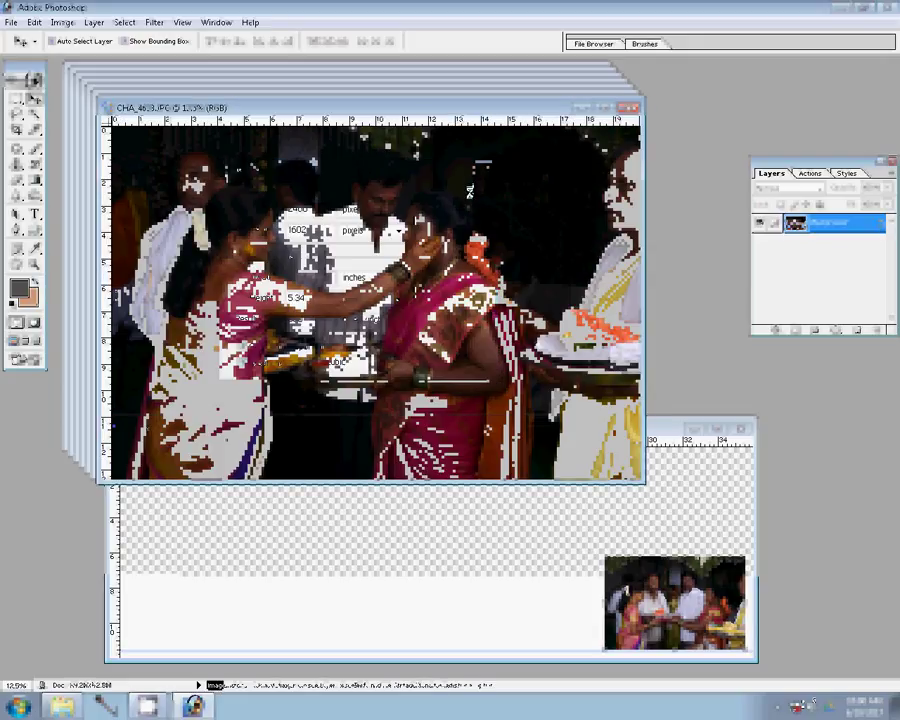
left_click_drag(469, 190, 424, 311)
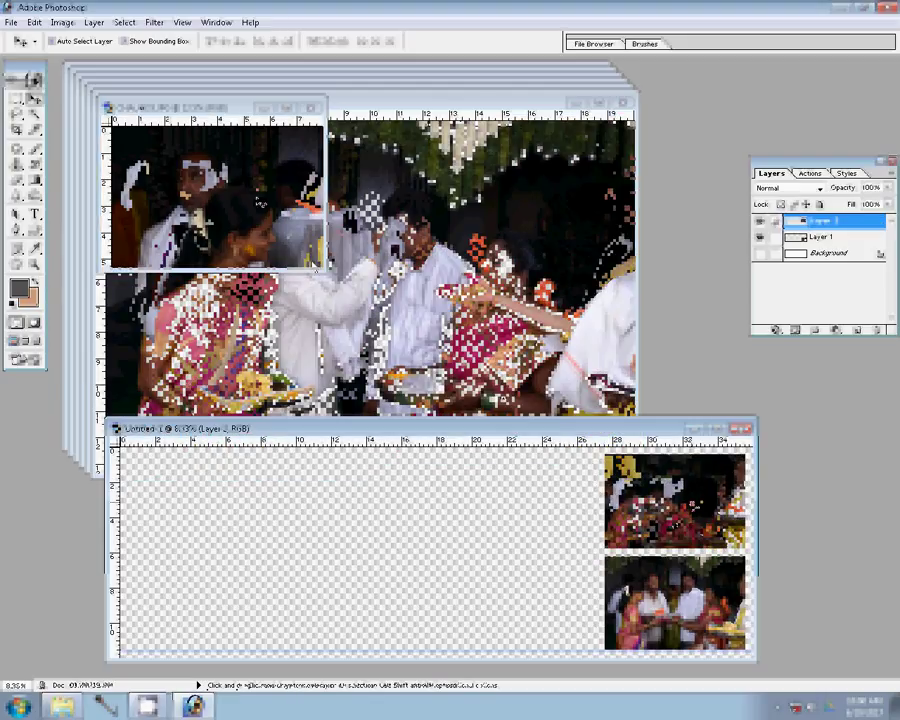
left_click(316, 107)
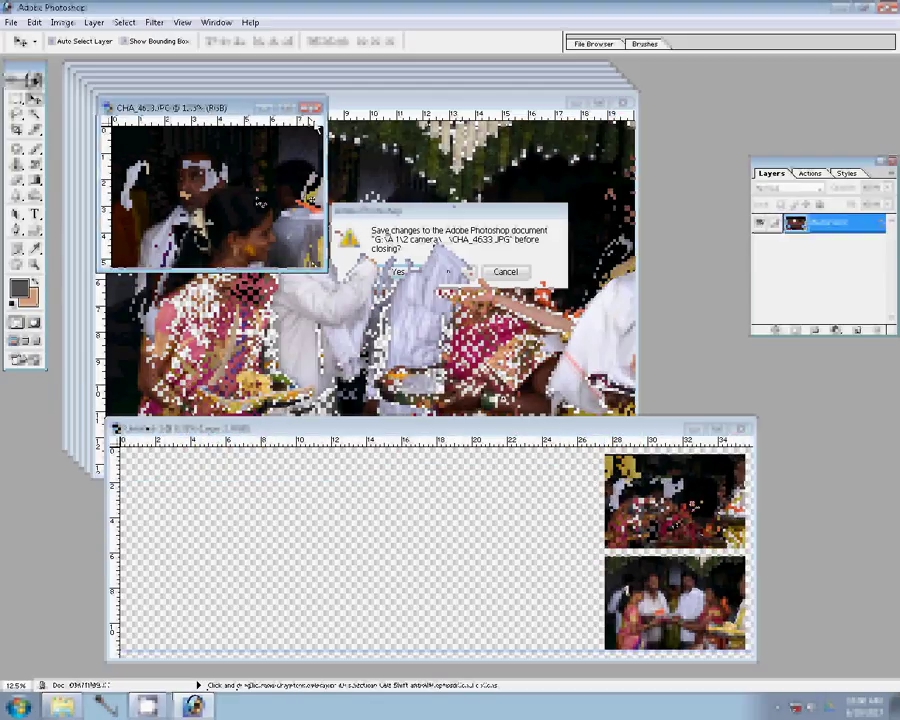
- Resize the next photo to 8 inches, place it top-row left of the others, and close CHA_4630
left_click(450, 270)
key("ctrl+alt+i")
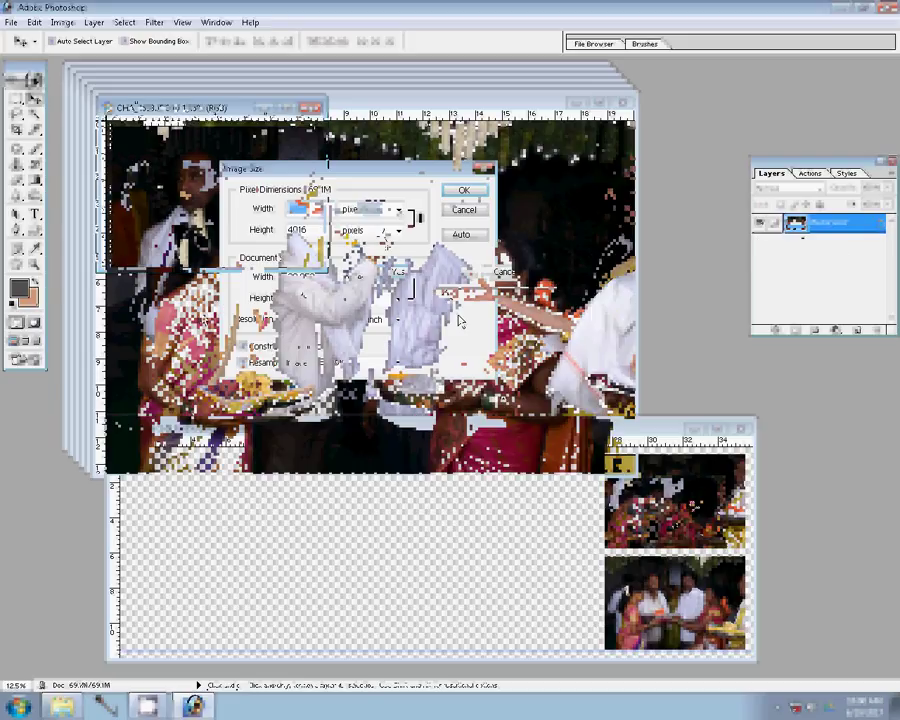
type("8")
left_click(464, 190)
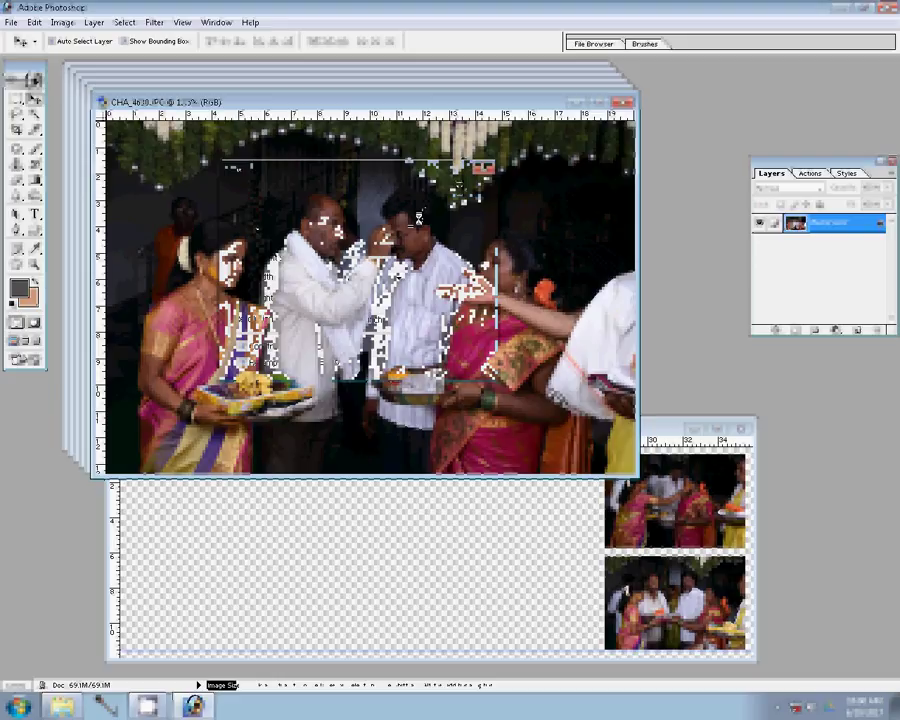
left_click_drag(418, 221, 528, 515)
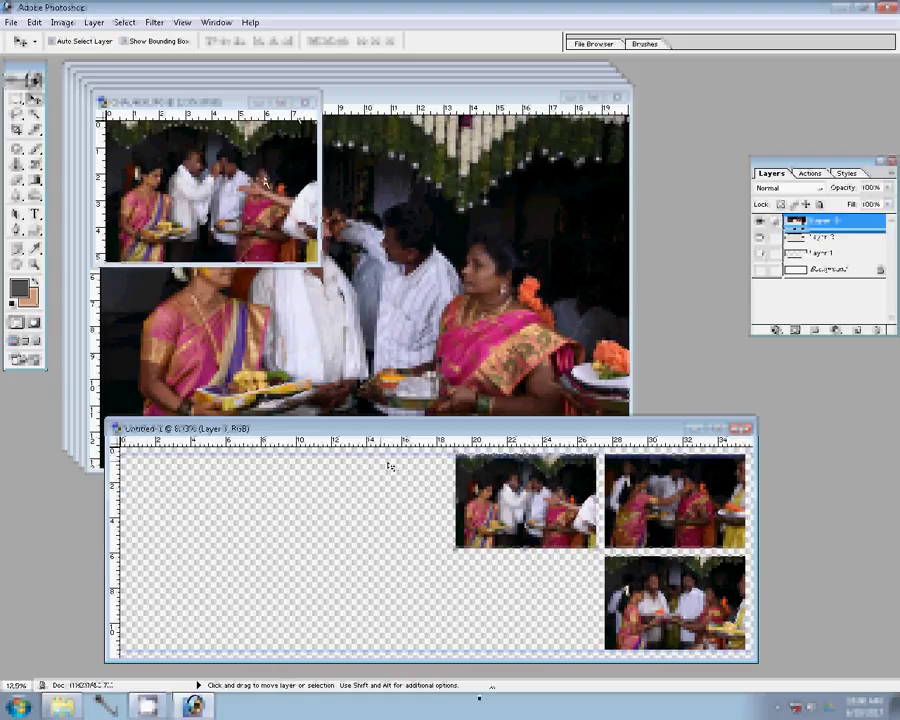
left_click(312, 102)
left_click(451, 271)
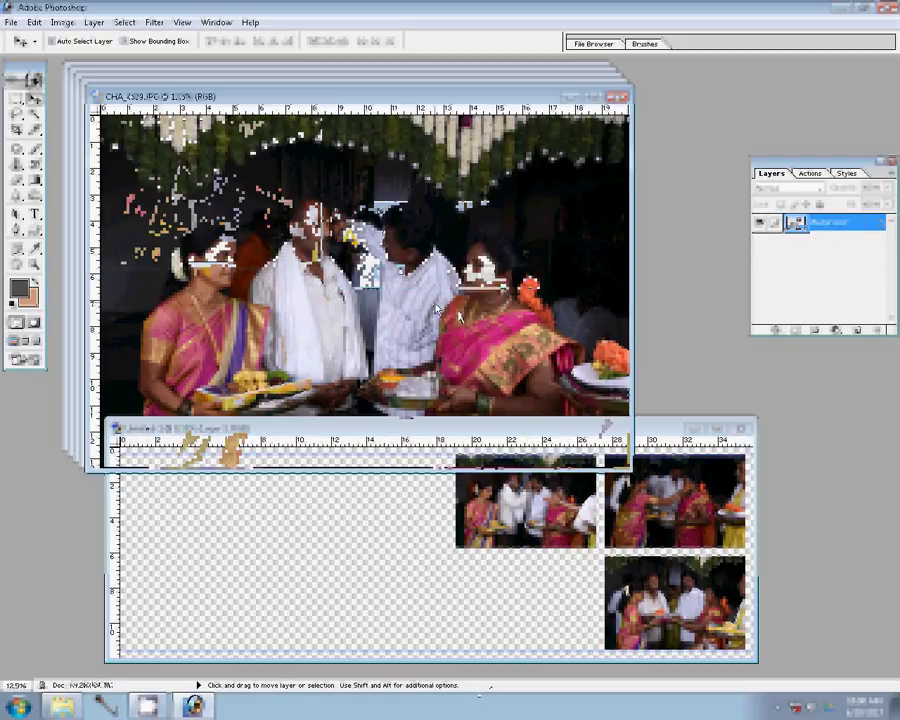
- Resize the CHA_4629 photo to a width of 6895, add it to the album page, and close it
key("ctrl+alt+i")
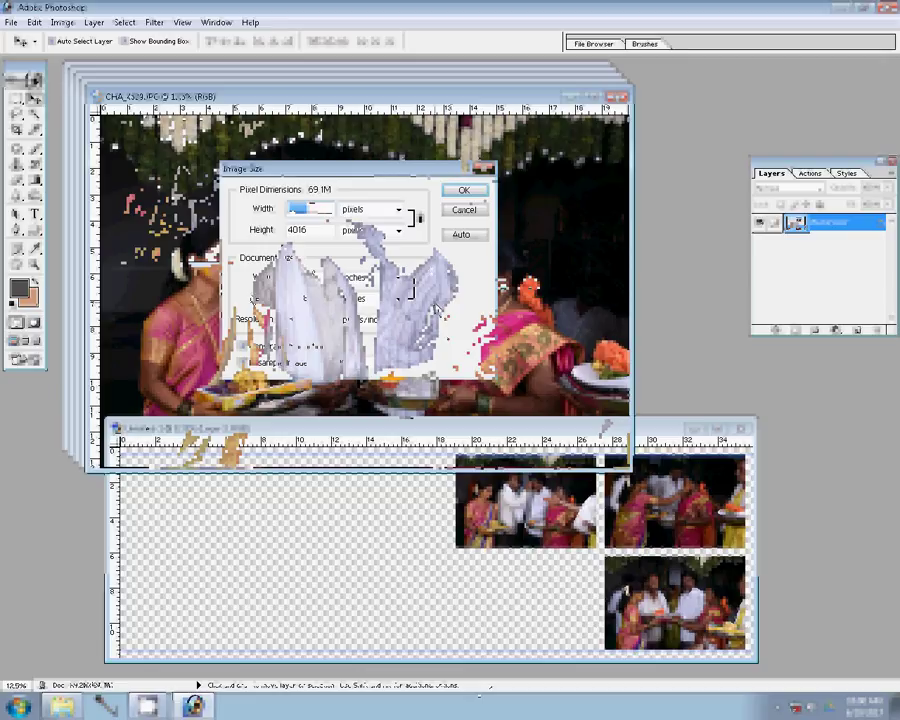
type("6895")
key("Return")
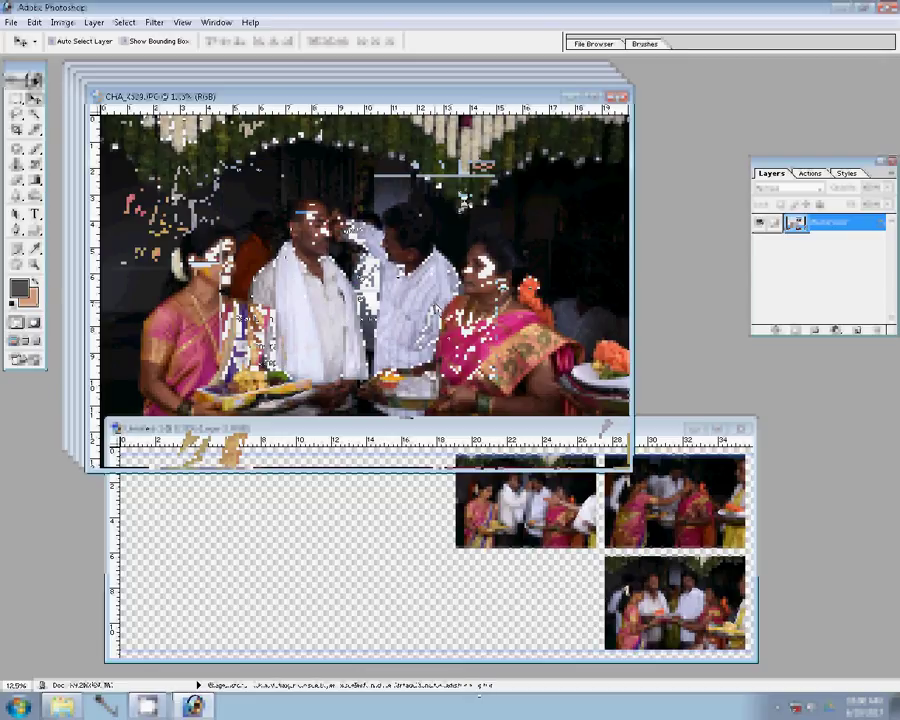
left_click(538, 573)
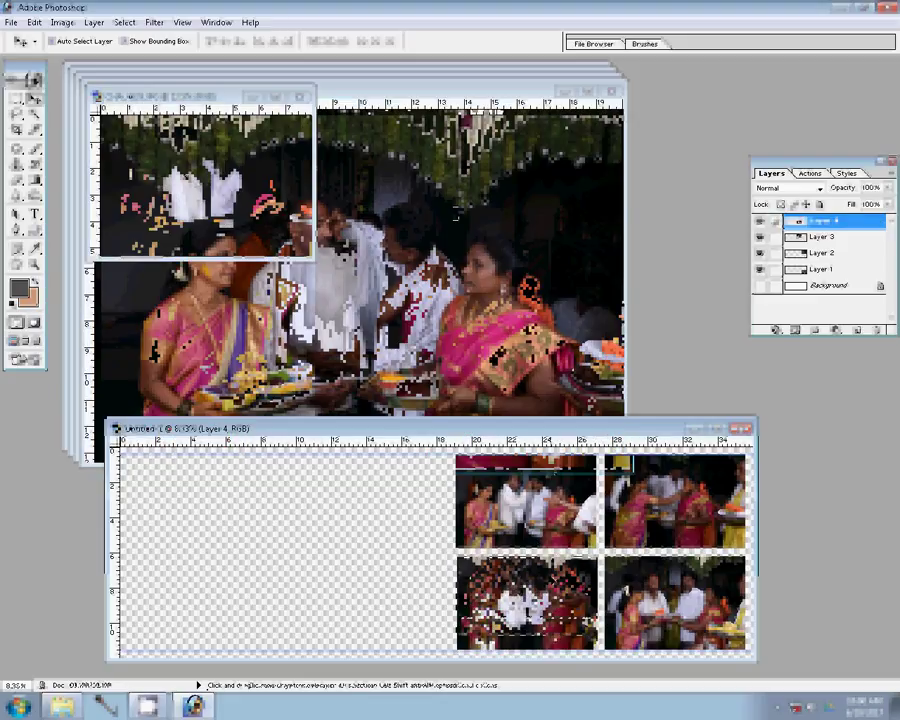
left_click(296, 103)
left_click(298, 98)
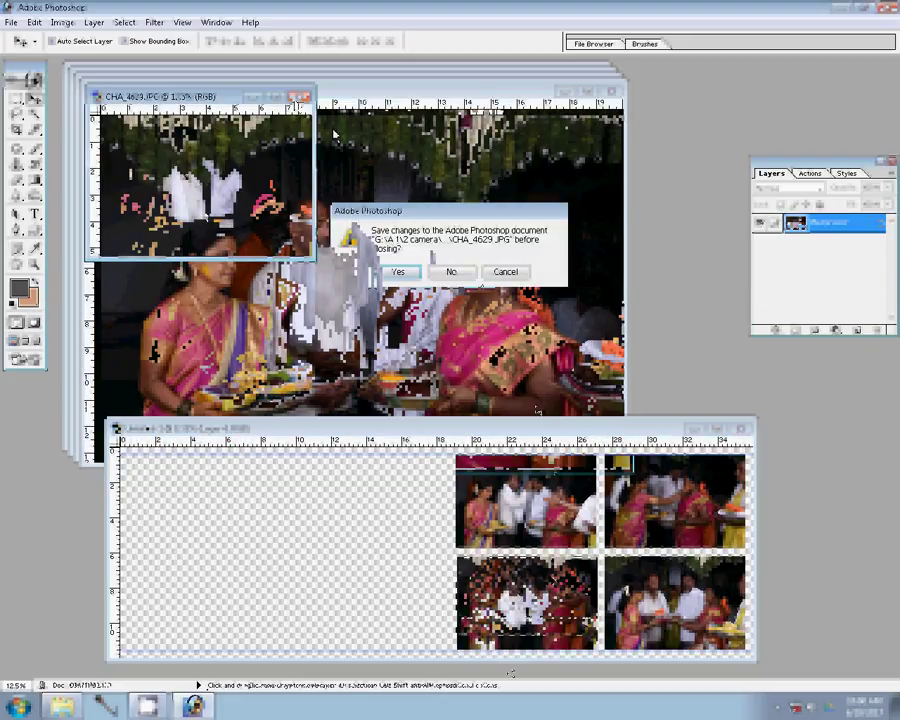
left_click(456, 269)
- Resize the next photo to 8 inches wide
key("ctrl+alt+i")
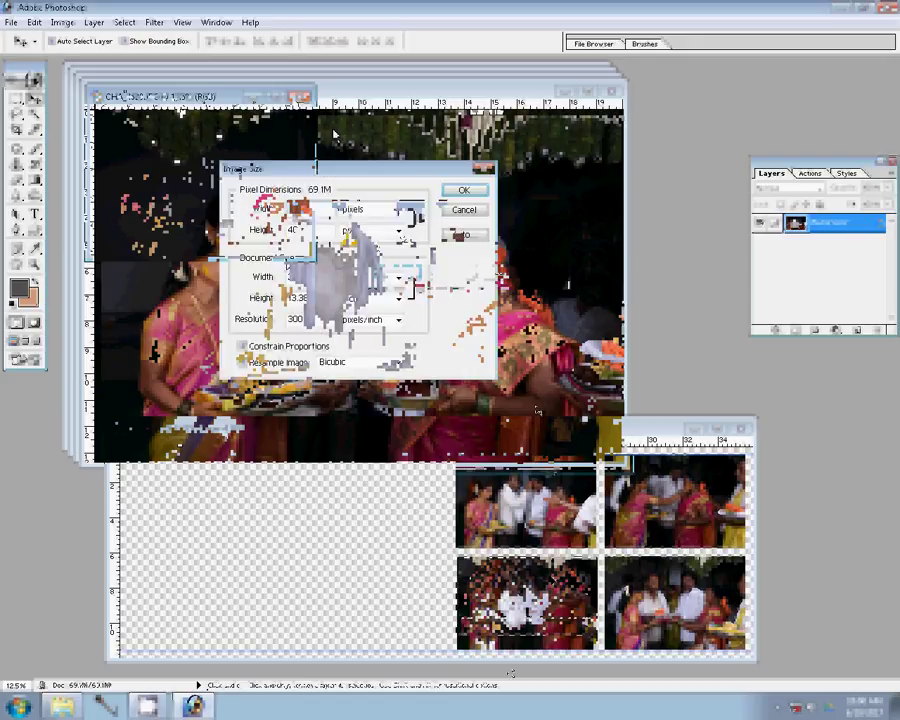
type("8")
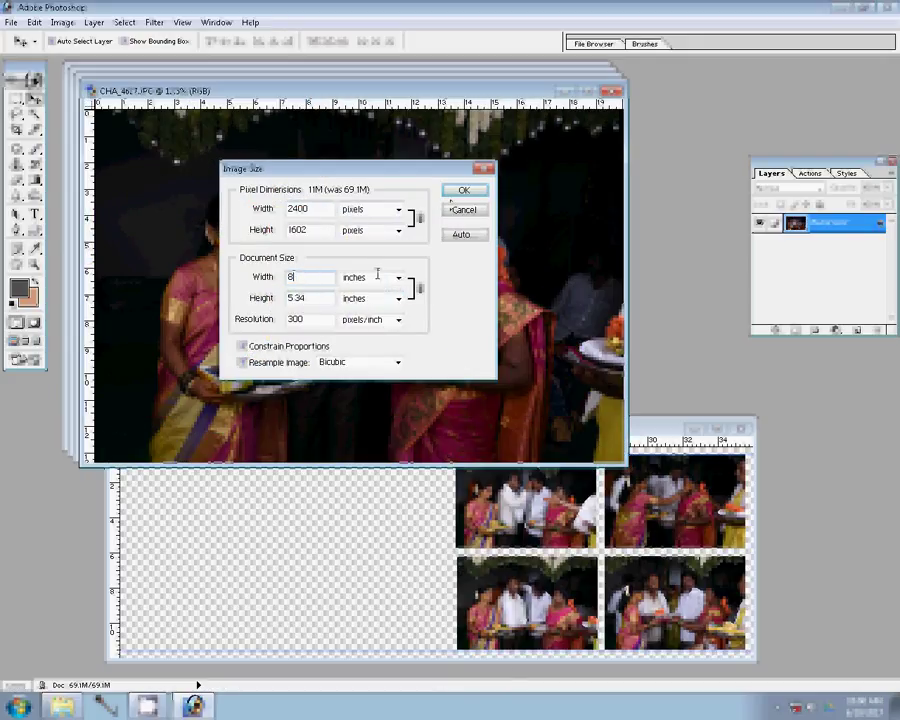
key("Return")
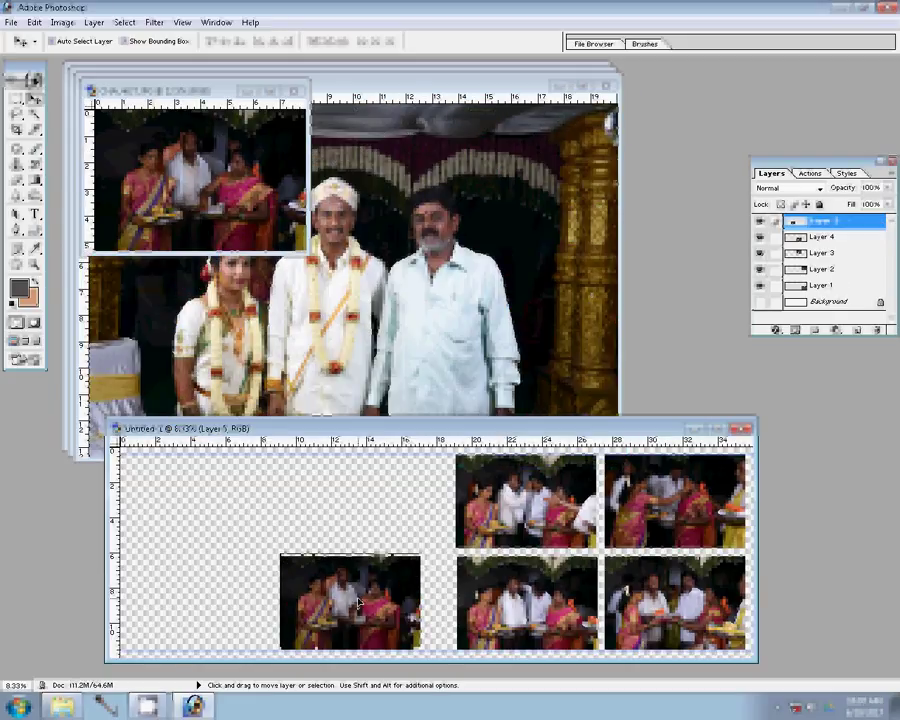
- Discard the finished source, resize the next photo to 8 inches wide, and close it unsaved
key("ctrl+w")
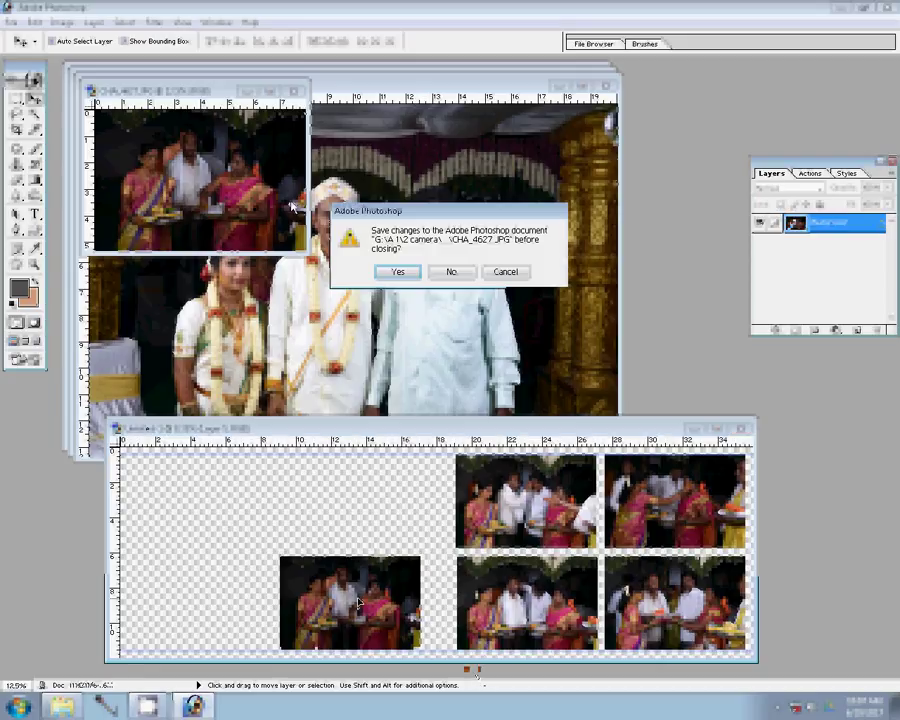
key("n")
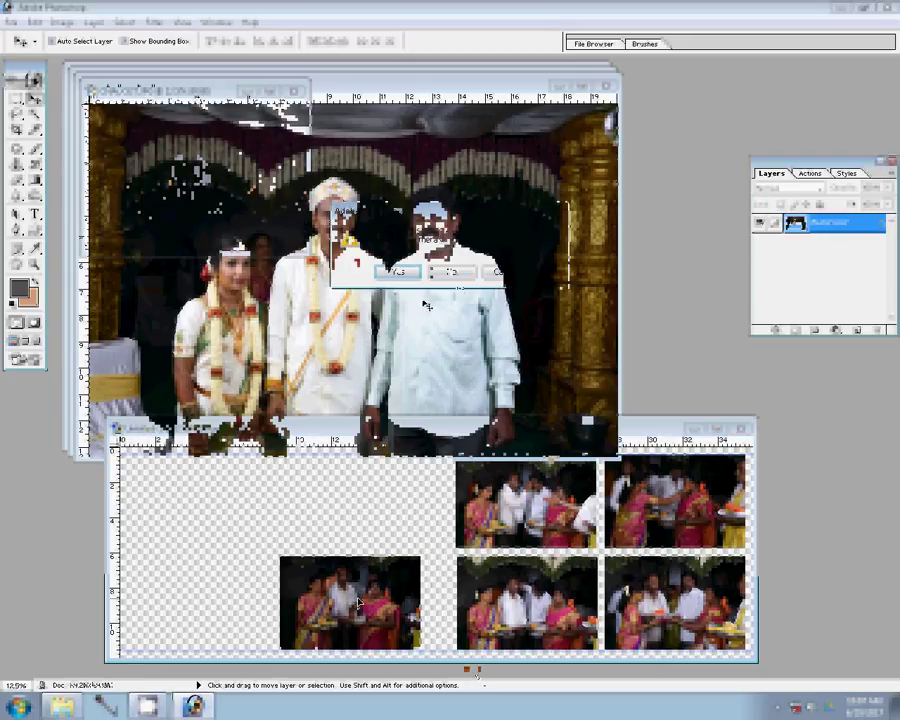
key("ctrl+alt+i")
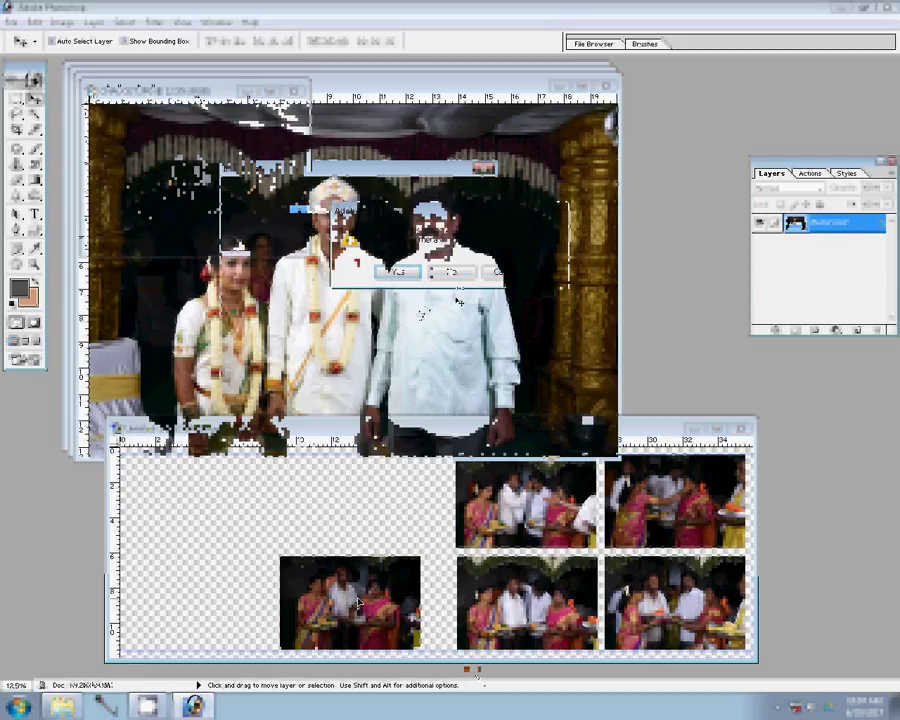
double_click(303, 277)
type("8")
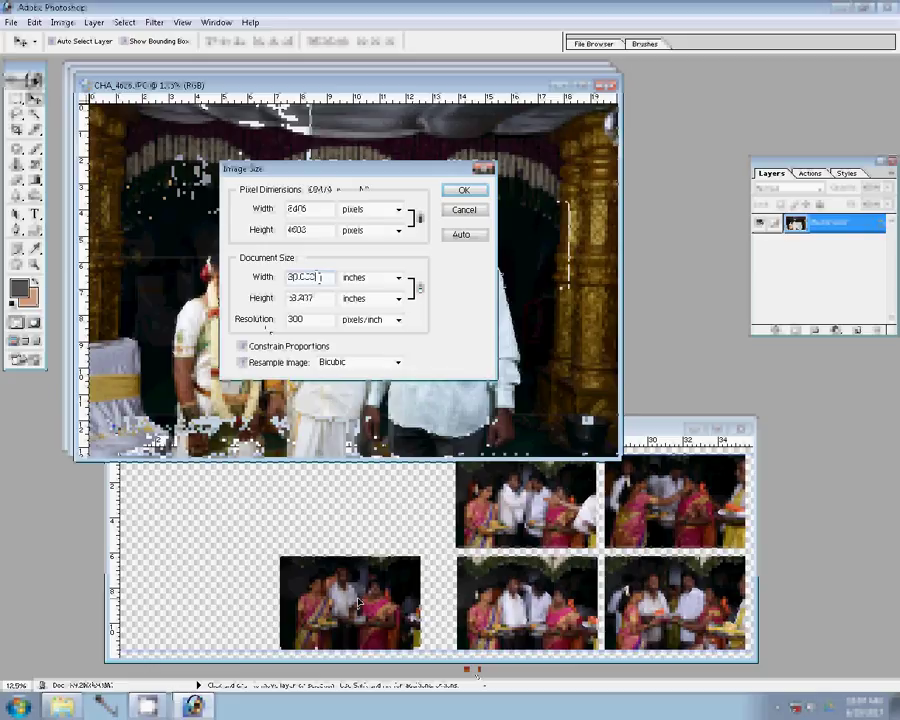
left_click(460, 192)
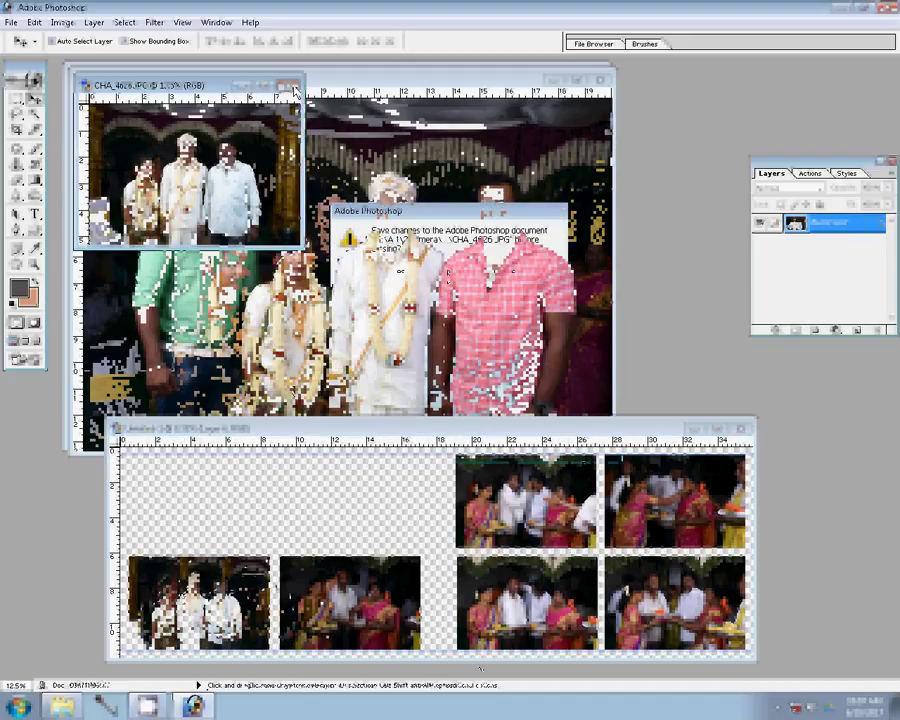
left_click(405, 280)
- Place the group-of-four photo into the grid's top-row slot
key("ctrl+alt+i")
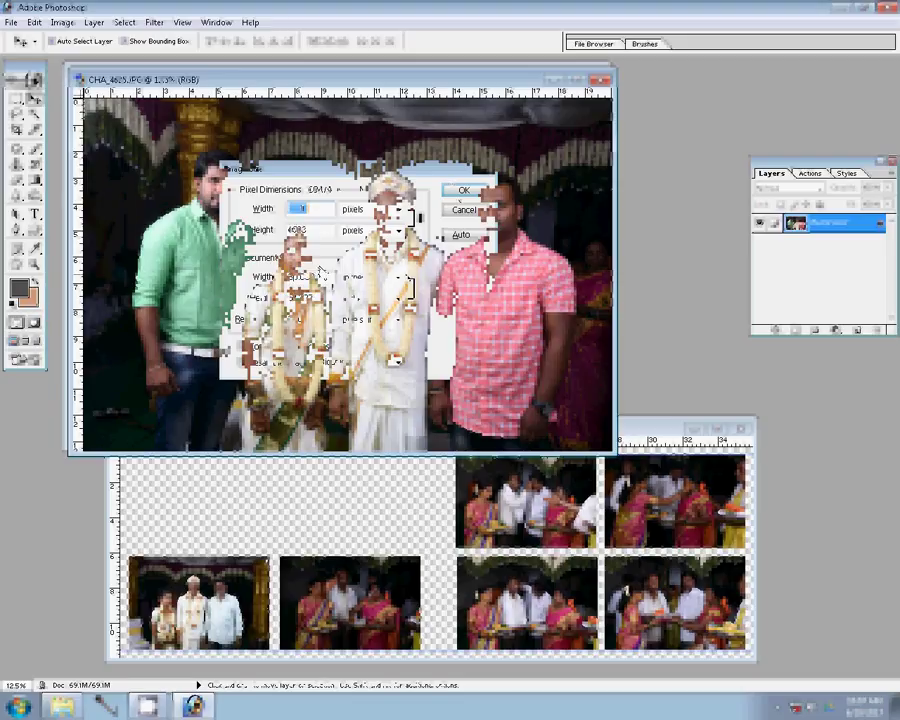
key("Escape")
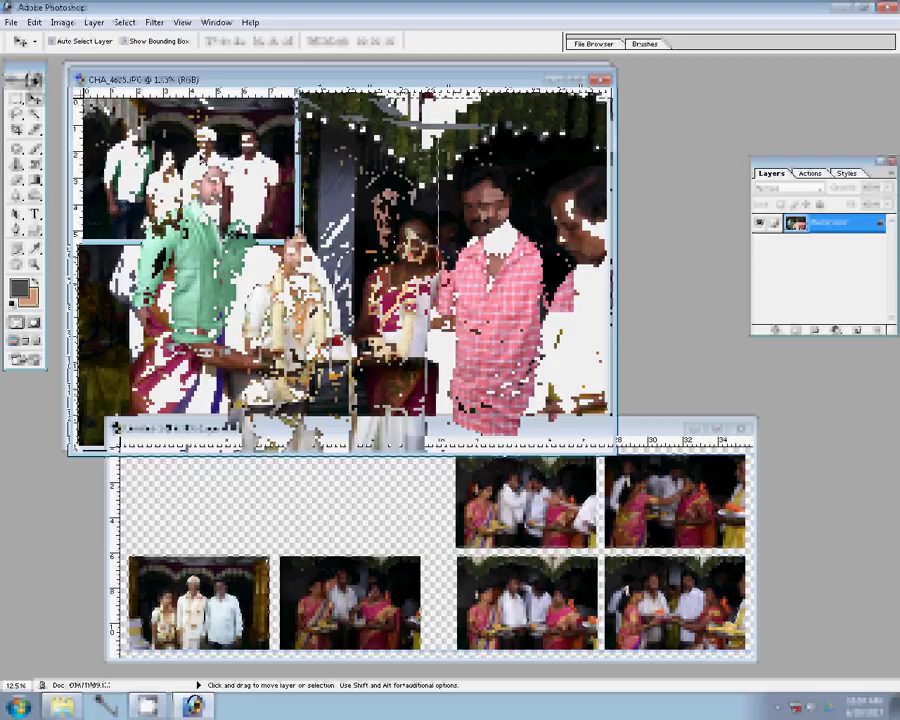
left_click_drag(384, 533, 371, 507)
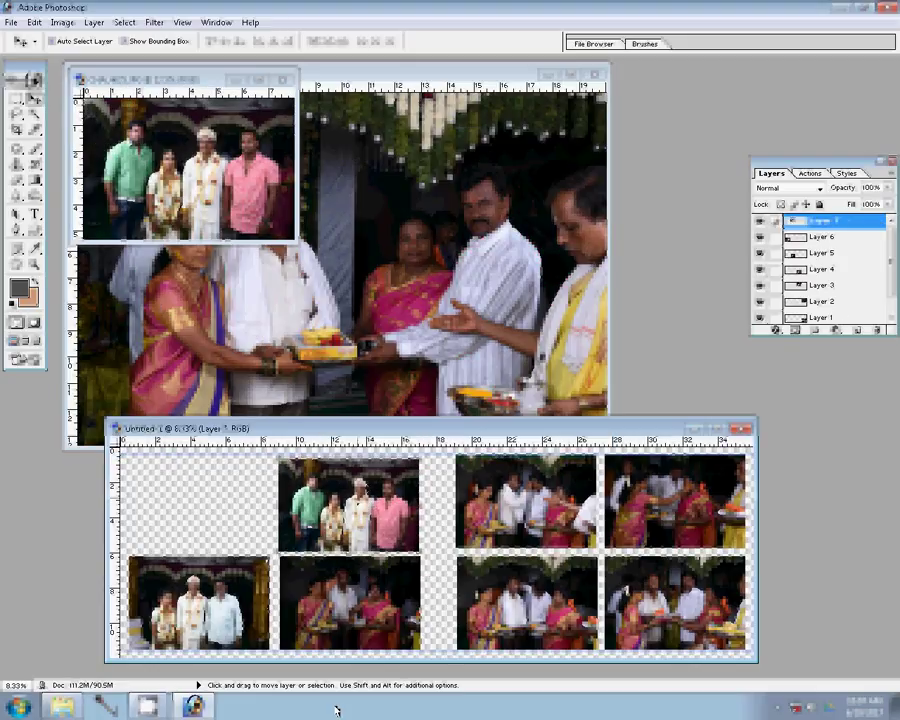
left_click(250, 107)
- Resize the last photo to 900 for the top-left slot, closing the sources without saving
left_click(287, 78)
left_click(455, 270)
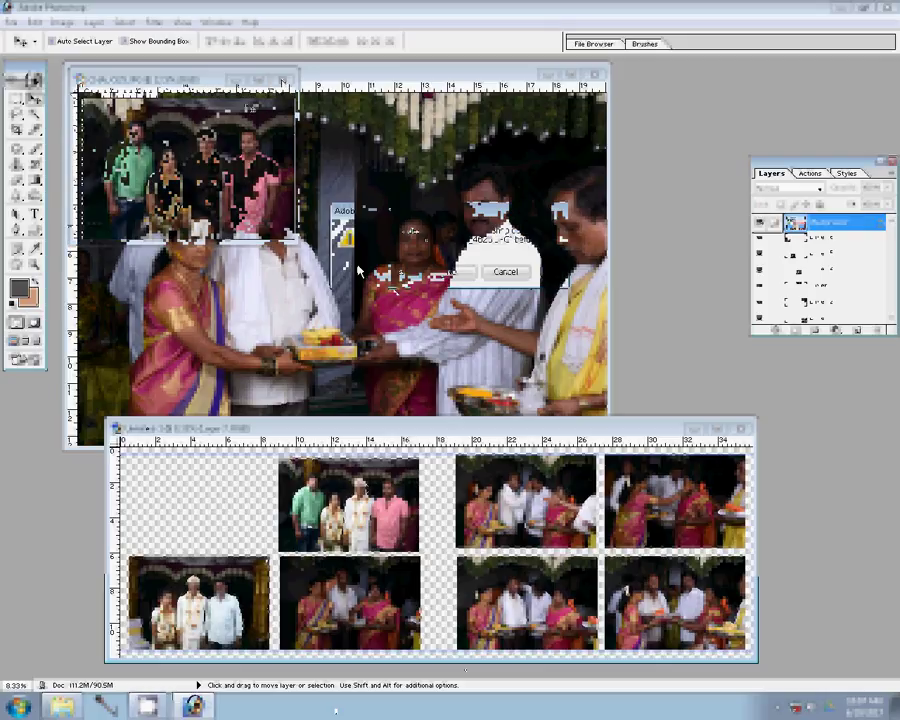
key("ctrl+alt+i")
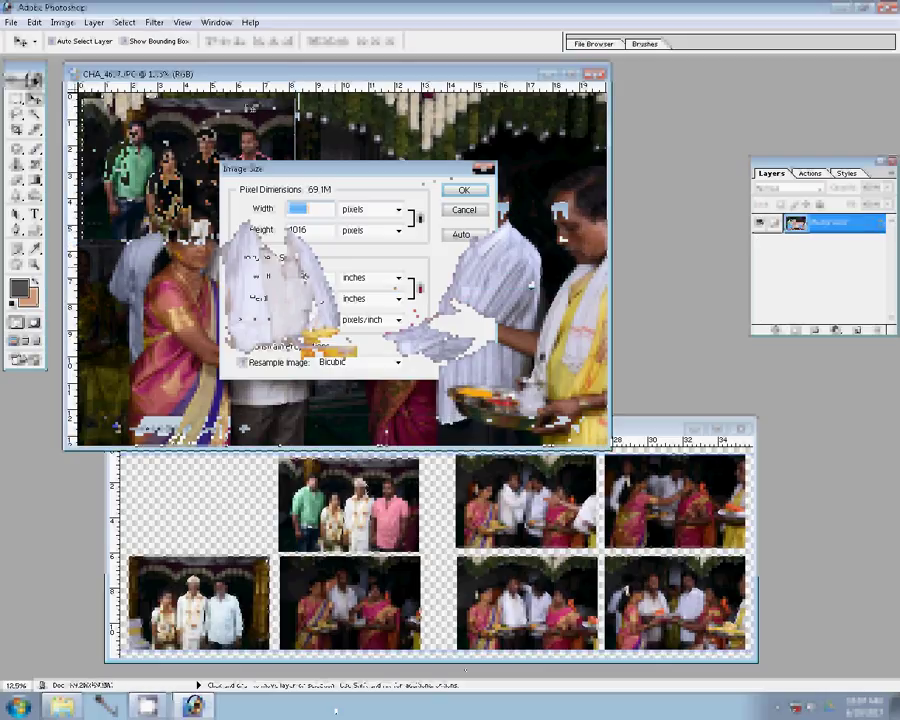
type("900")
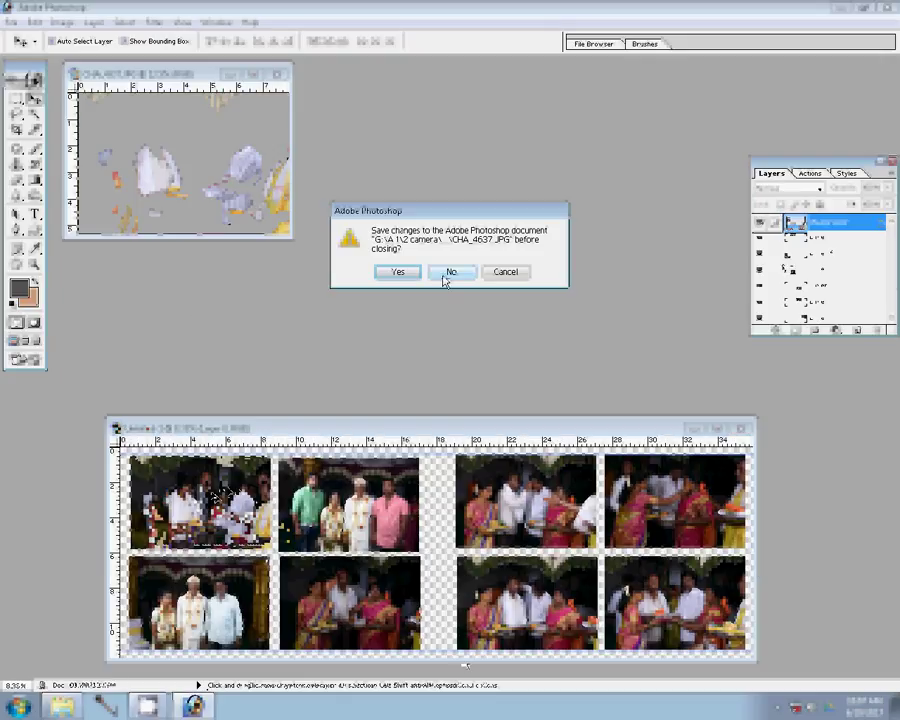
left_click(444, 278)
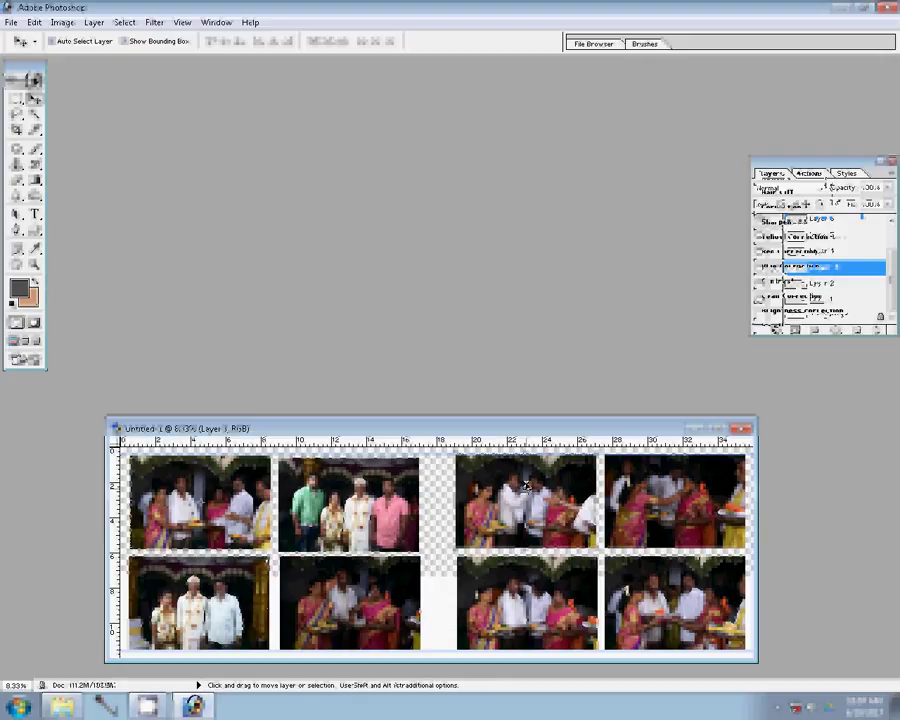
left_click(809, 173)
scroll(894, 213, "up", 1)
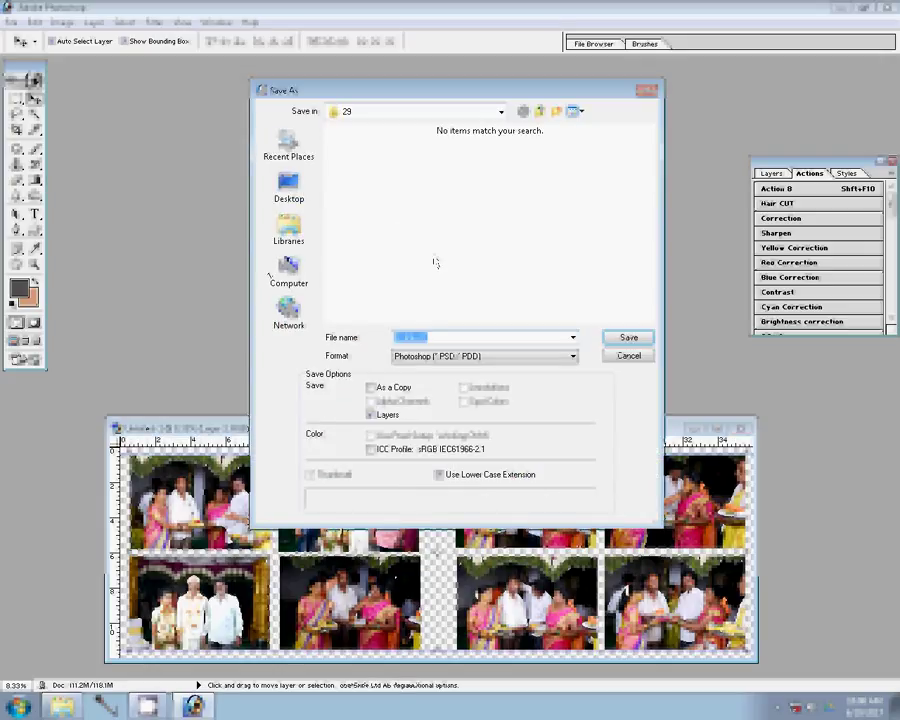
left_click(628, 356)
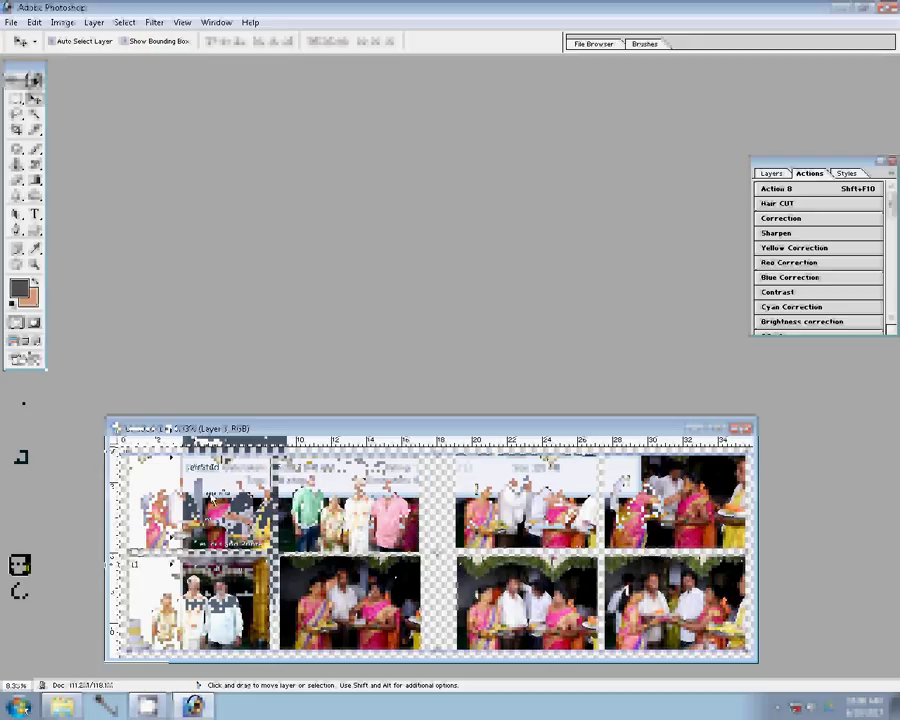
- Open Winter Leaves 1 from the M folder on drive D, using Large Icons view
key("super+e")
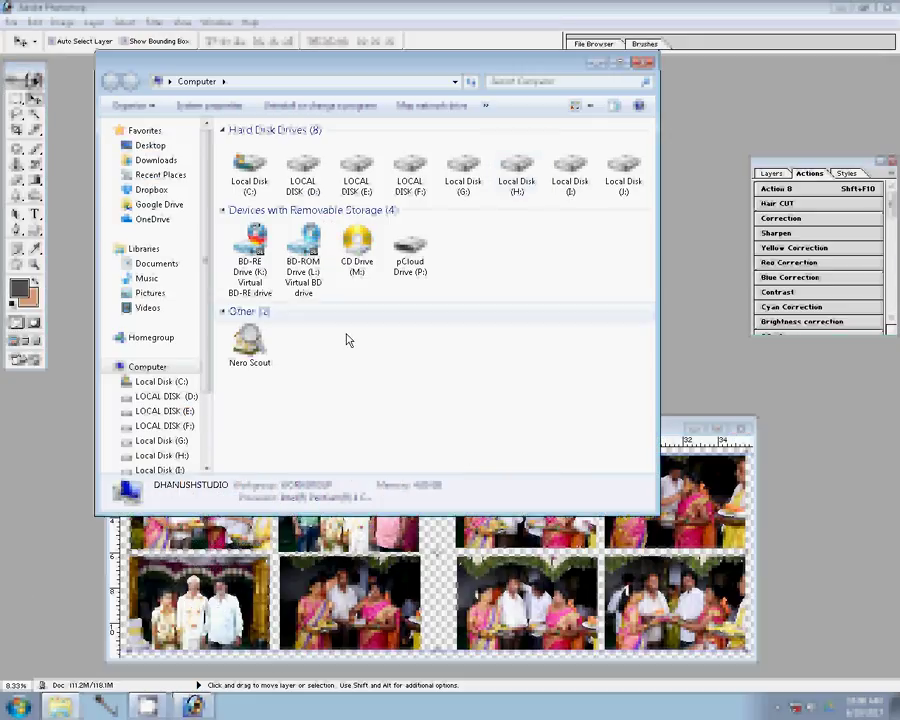
scroll(210, 415, "down", 3)
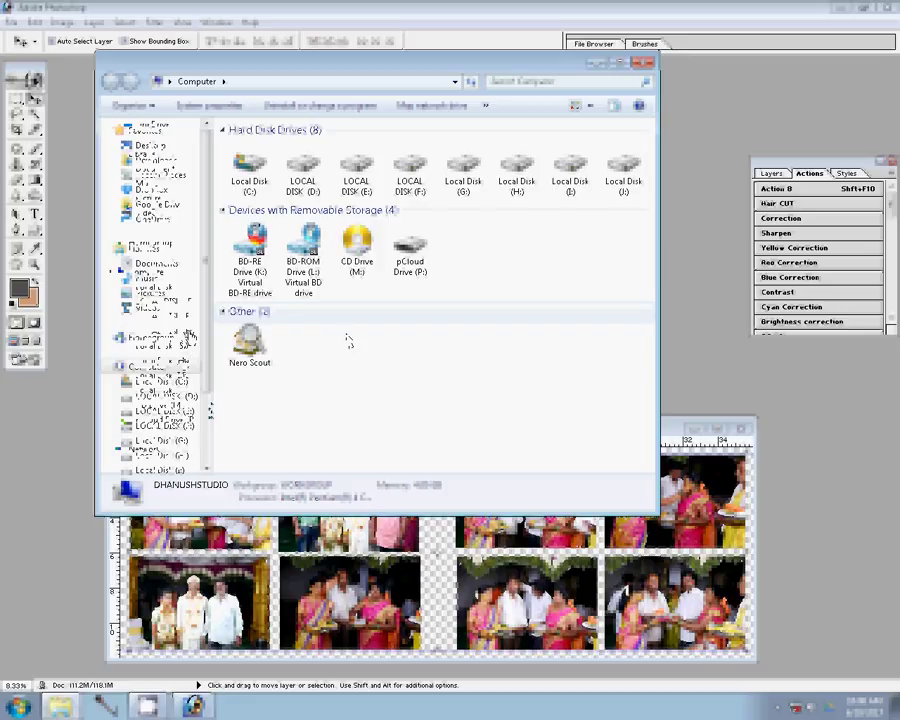
left_click(134, 216)
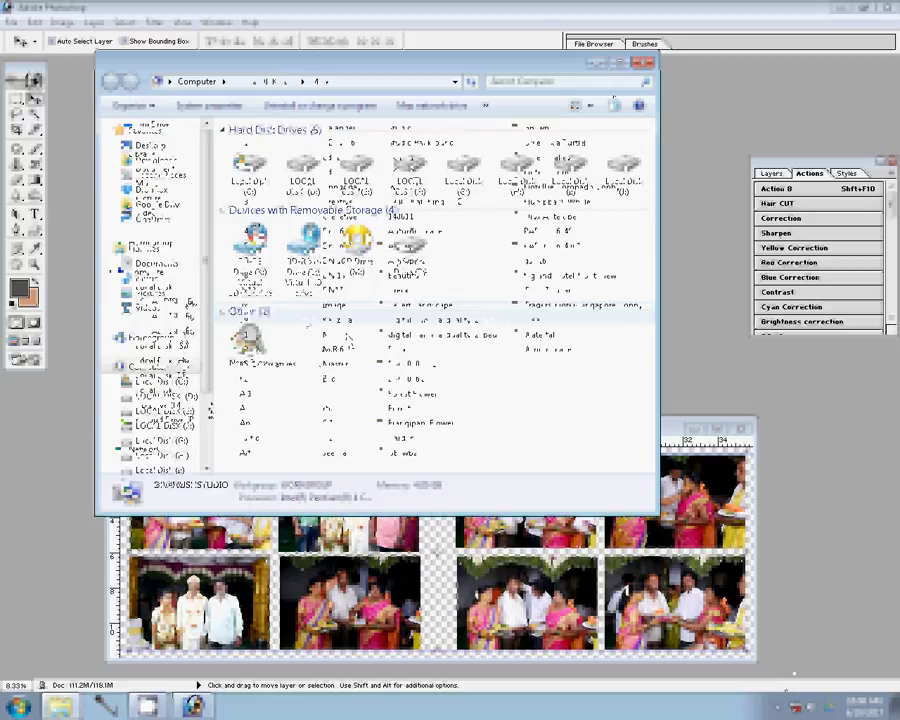
left_click(595, 107)
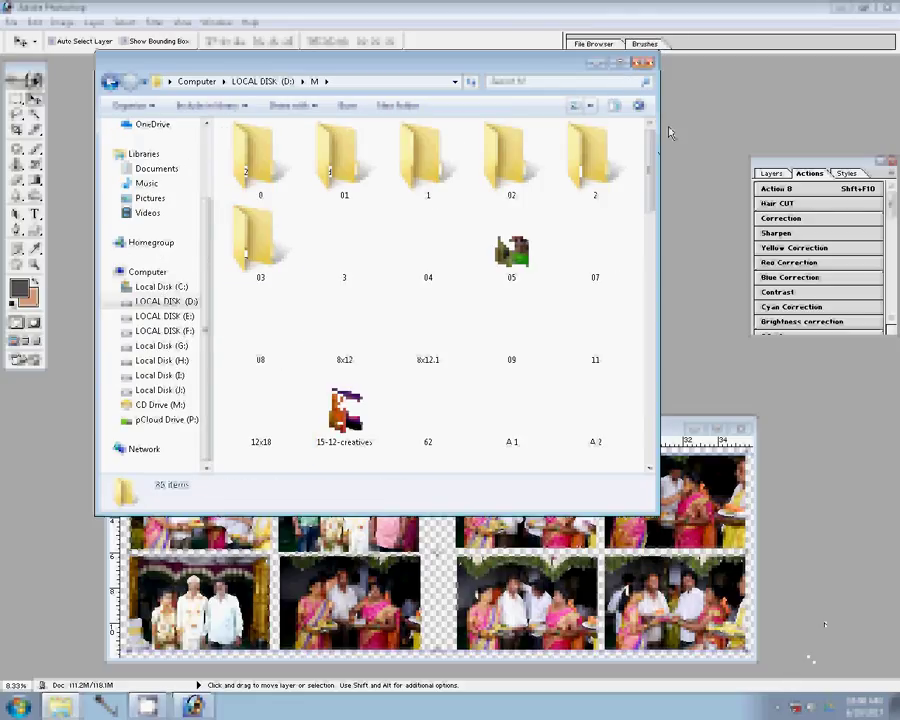
key("End")
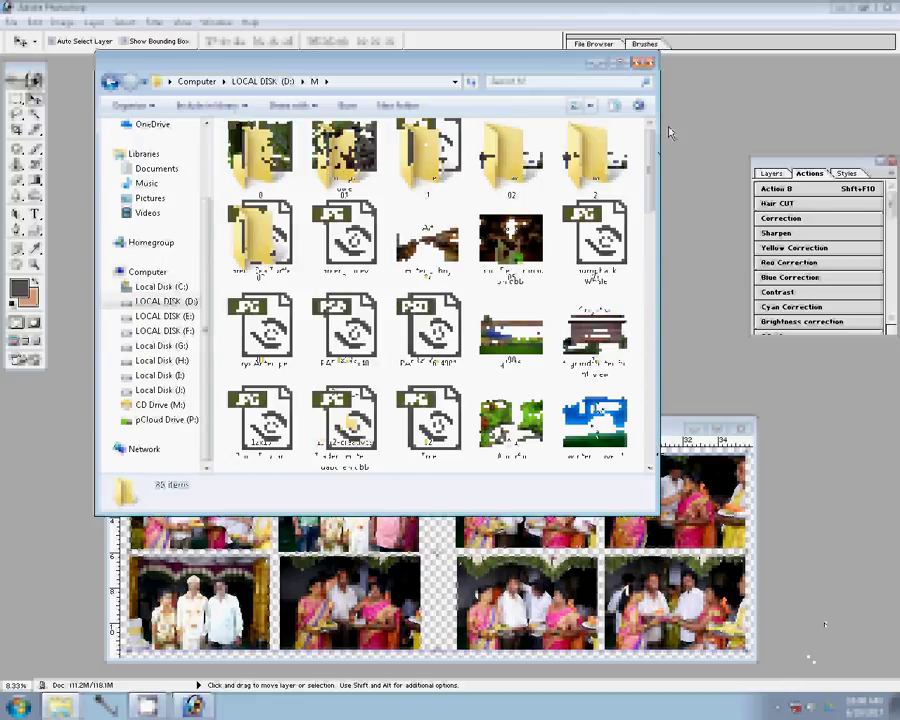
key("Return")
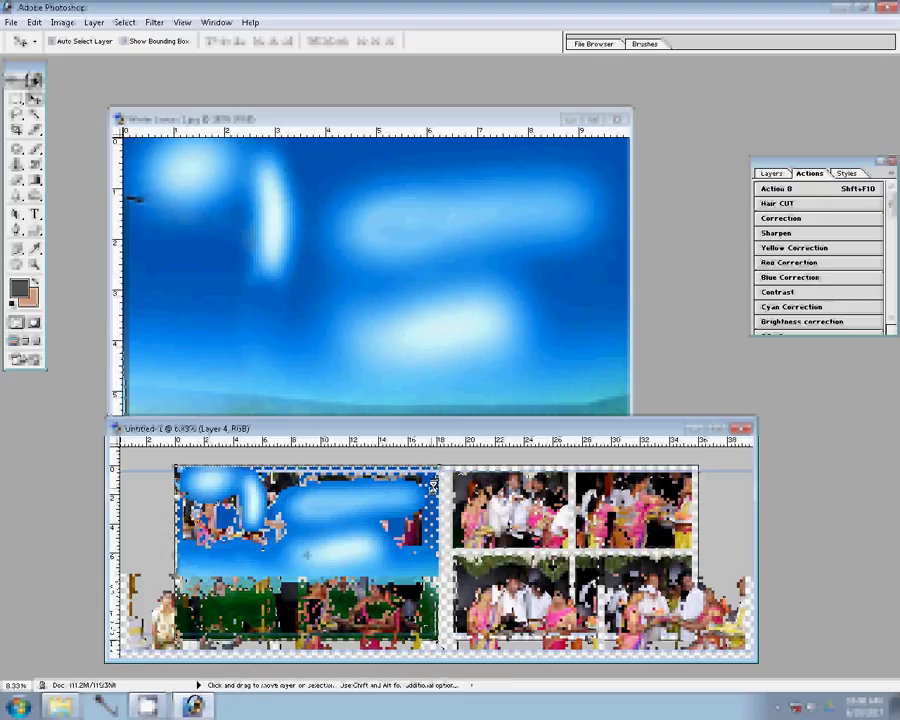
- Flip the sky copy horizontally, merge it with the original sky, and bring the album window forward
key("ctrl+t")
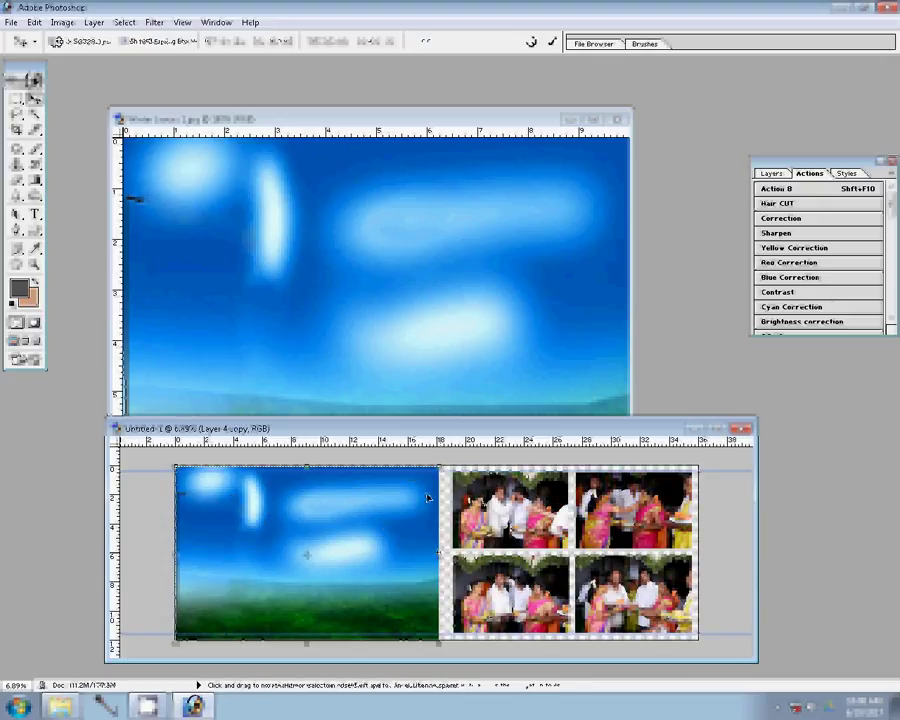
right_click(428, 498)
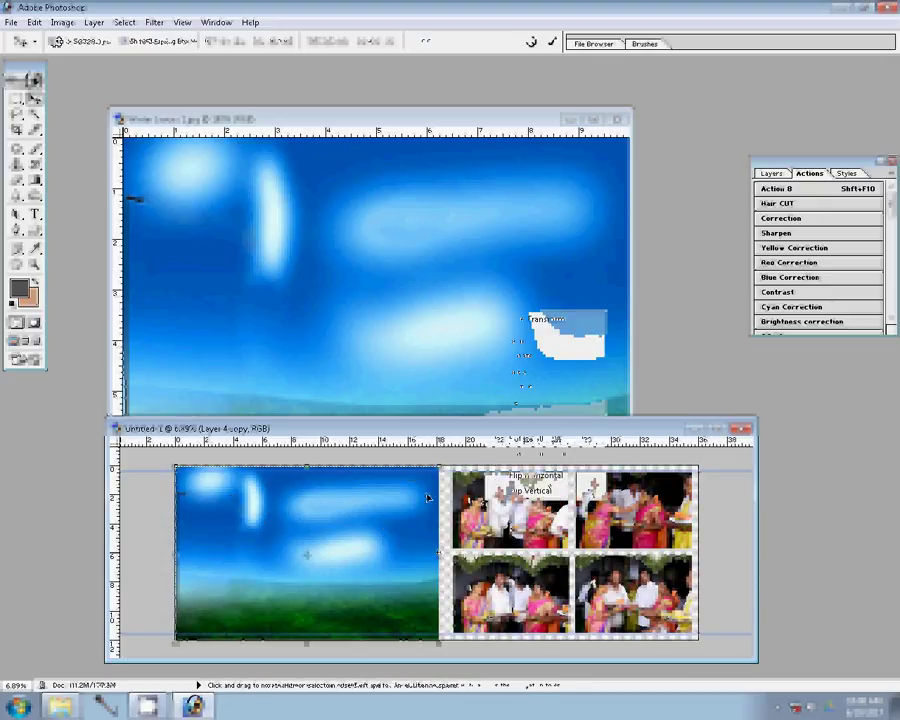
left_click(537, 475)
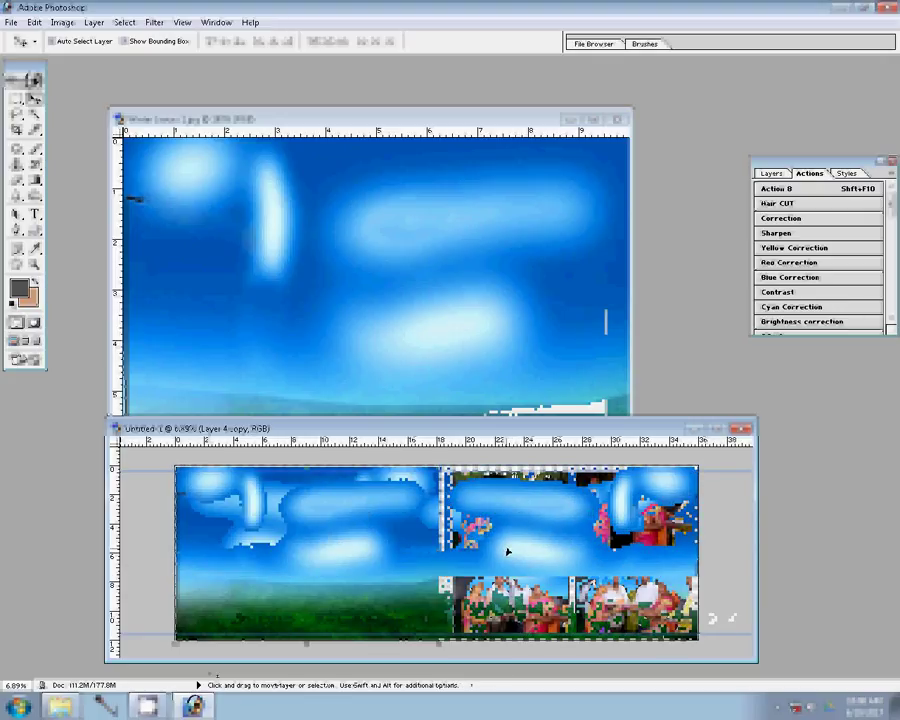
left_click(330, 576)
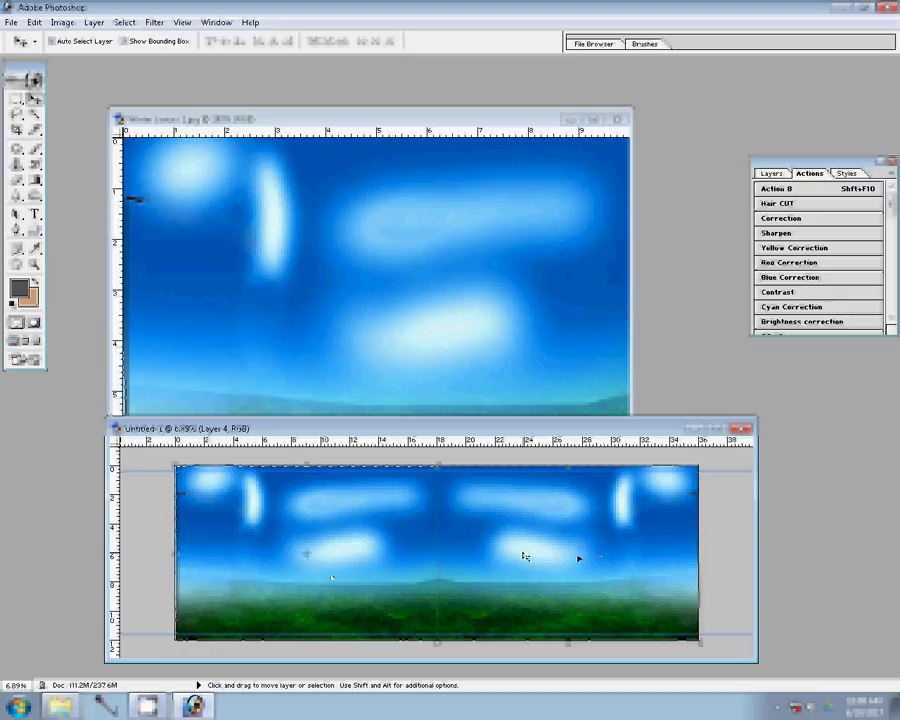
key("ctrl+e")
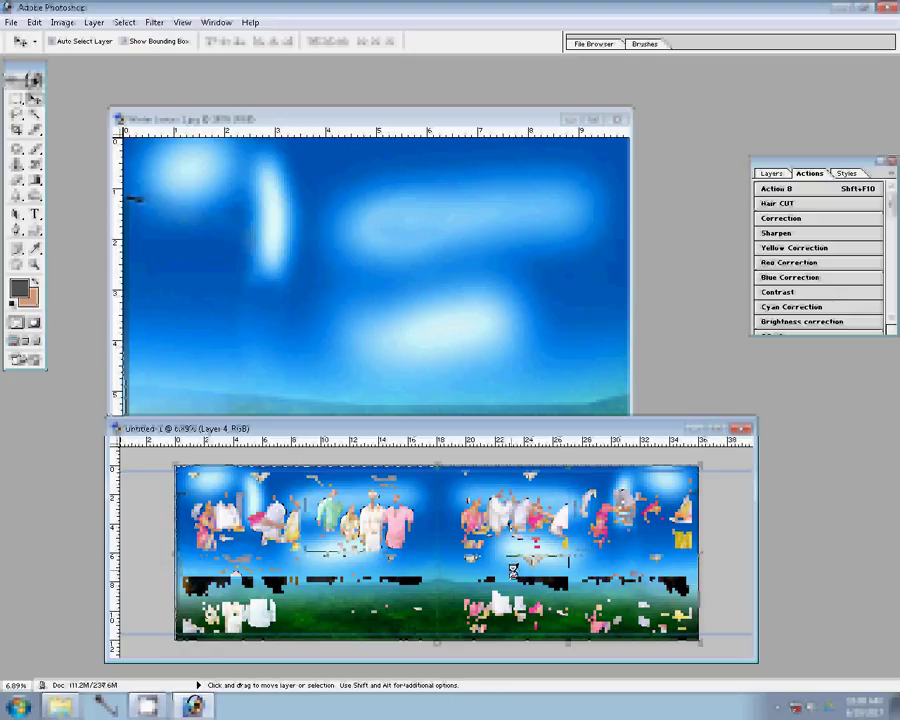
left_click_drag(540, 429, 498, 252)
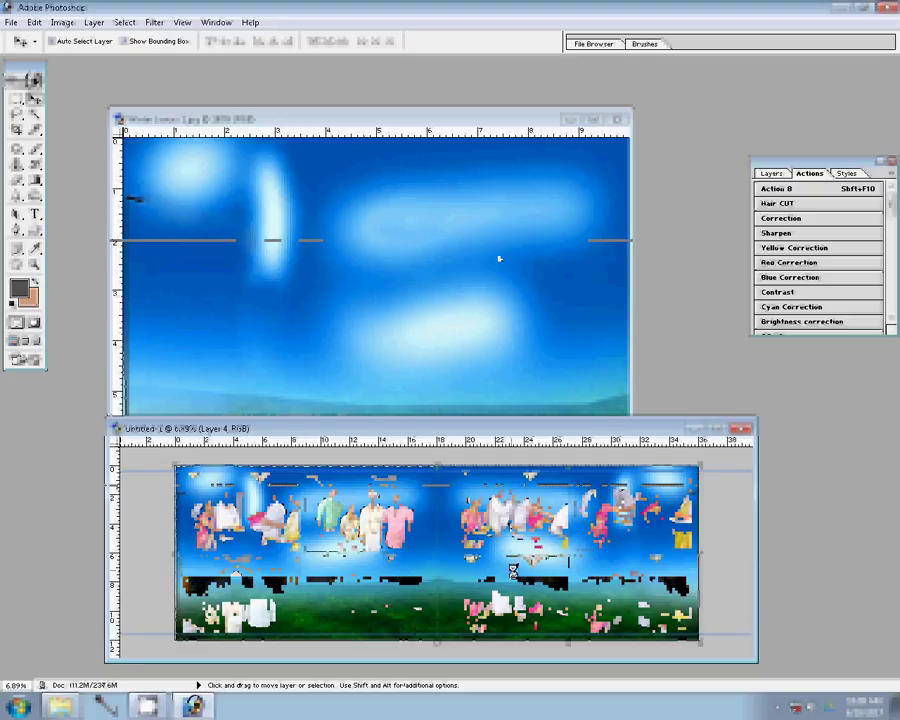
- Give Layer 4 a 22 px stroke filled with a pattern from a loaded pattern library
left_click(770, 173)
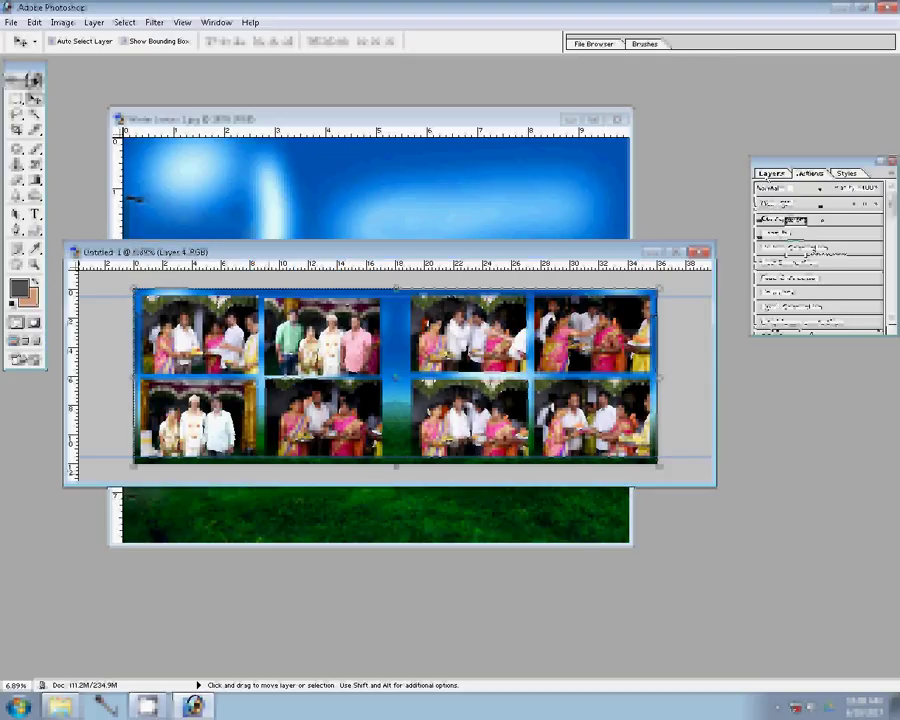
left_click(776, 330)
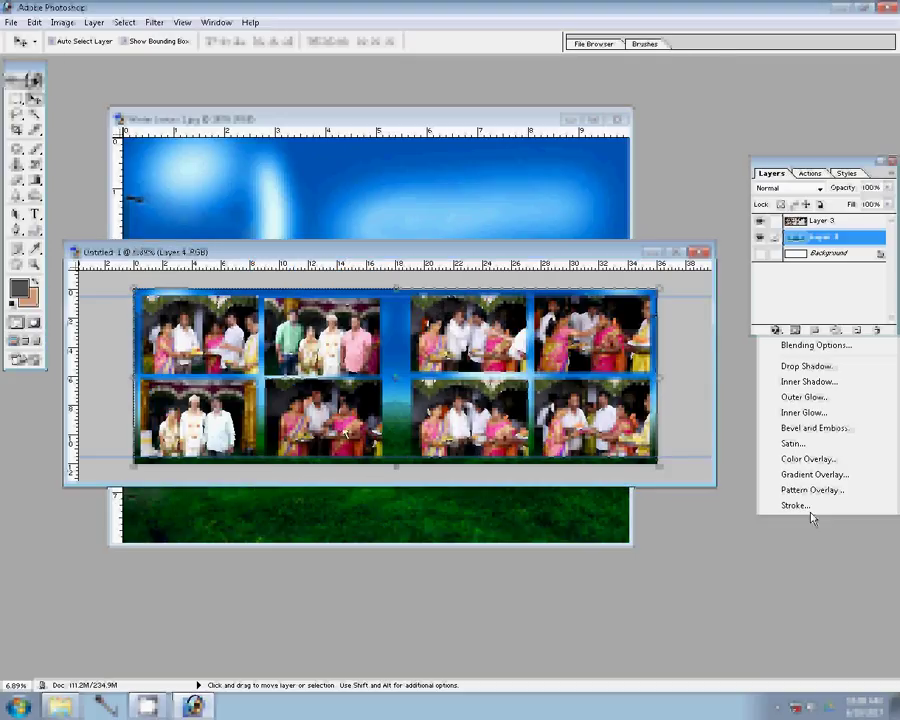
left_click(811, 513)
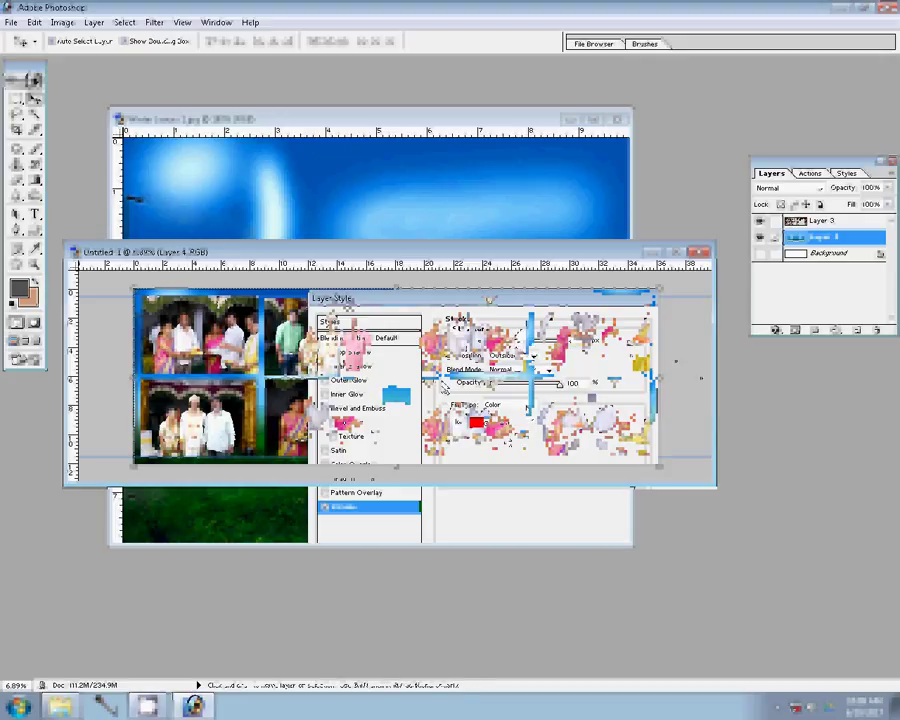
left_click(490, 444)
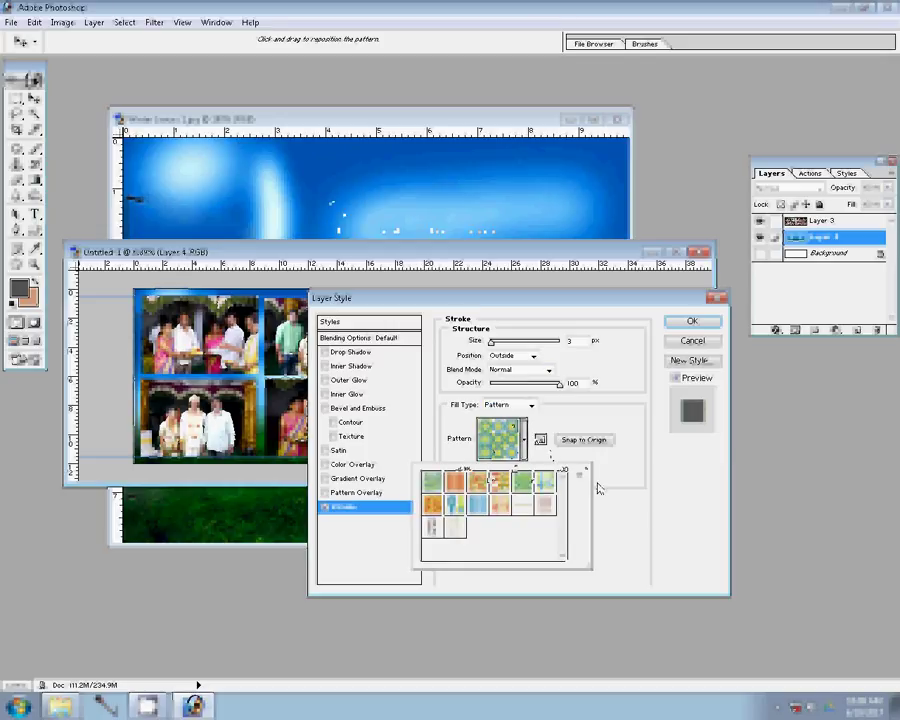
left_click(578, 473)
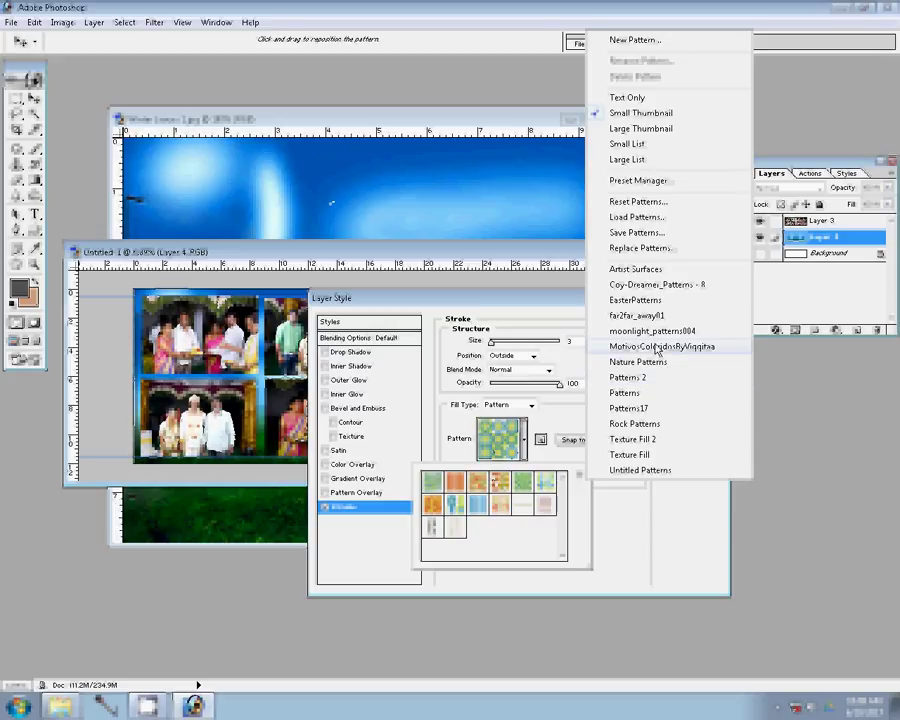
left_click(662, 346)
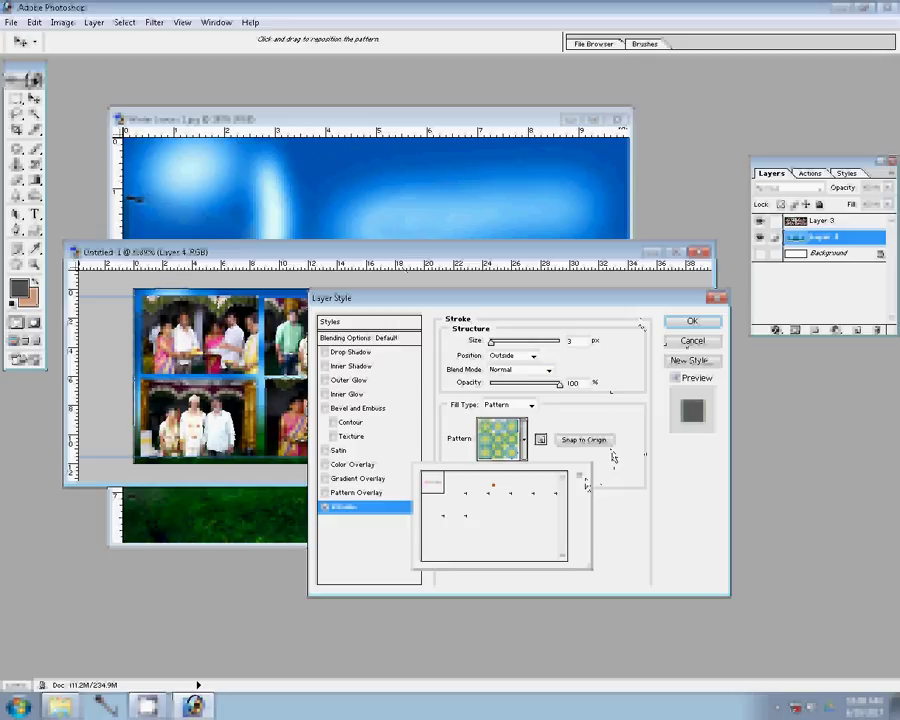
left_click(586, 484)
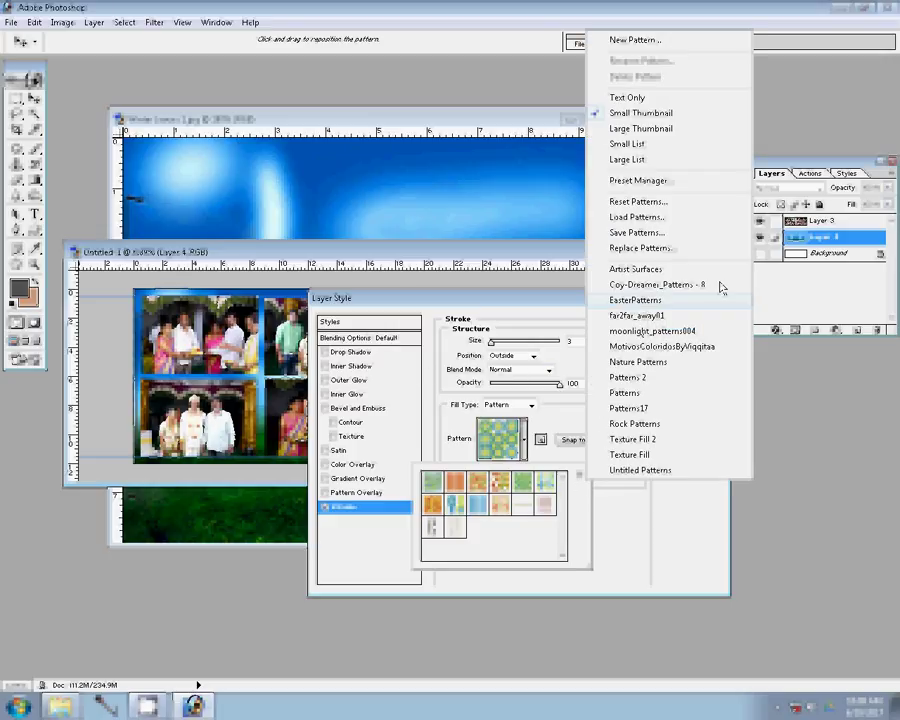
left_click(721, 286)
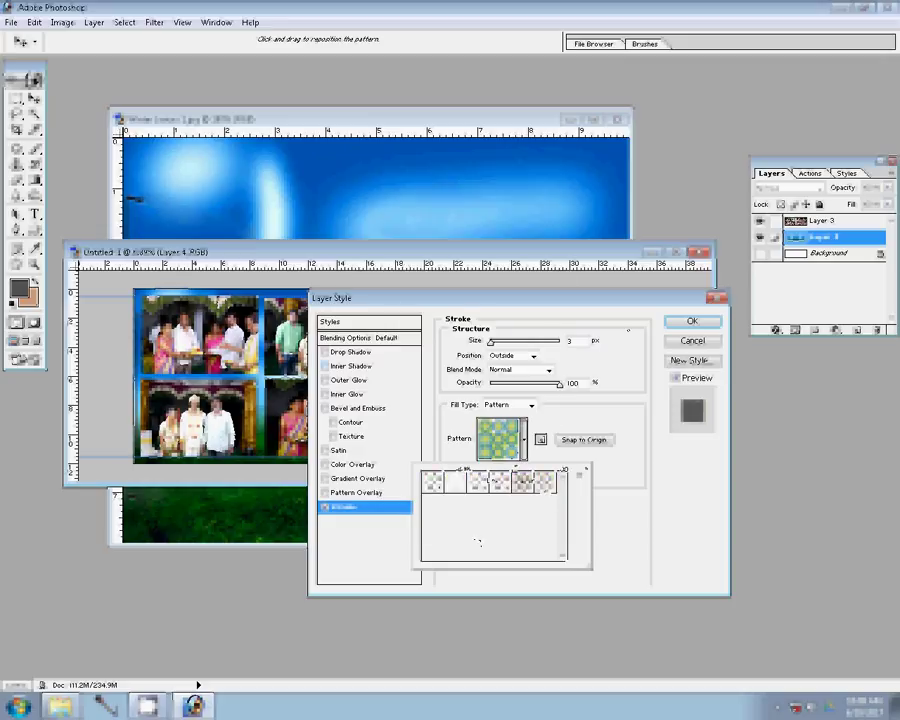
left_click(692, 322)
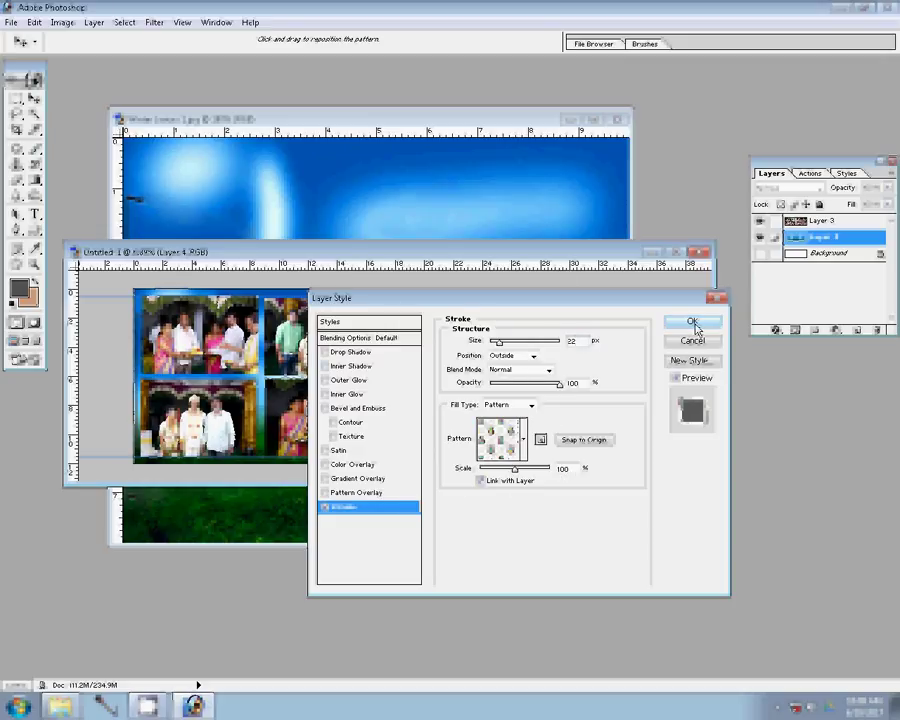
left_click(692, 322)
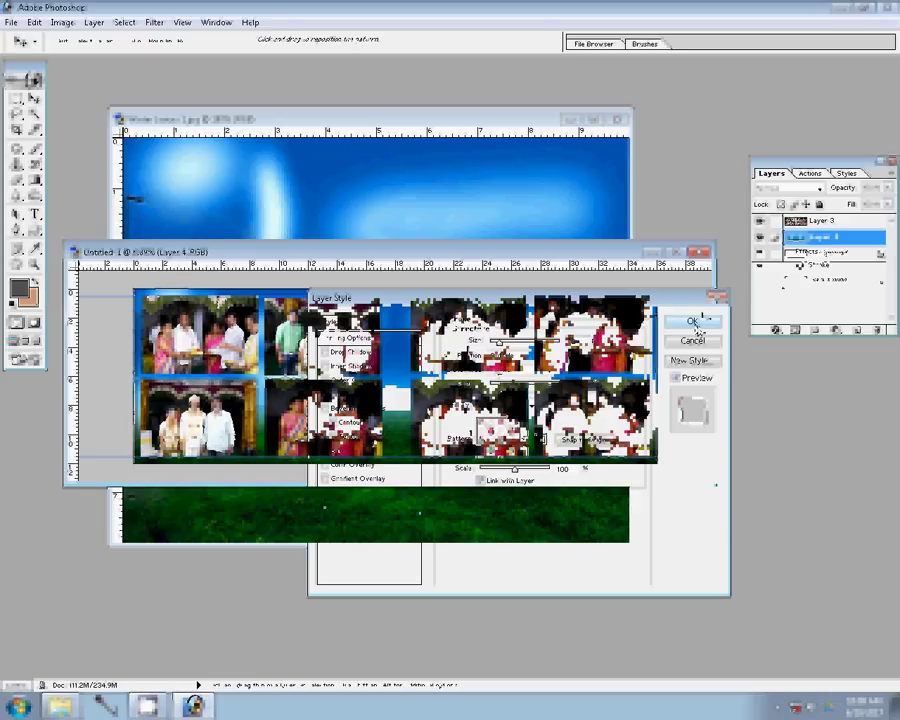
key("z")
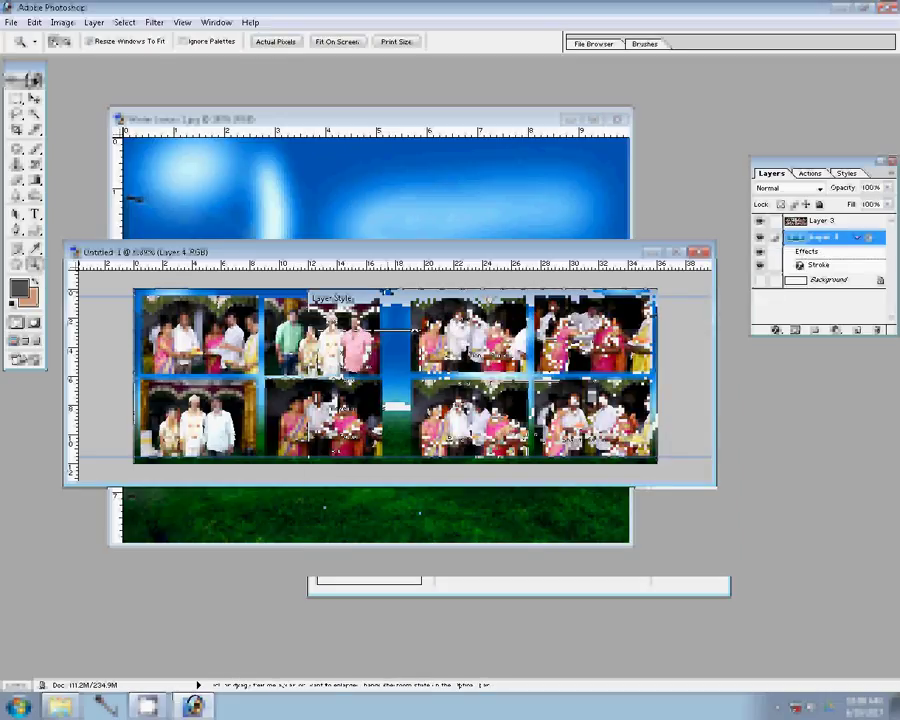
- Add a red stroke layer effect to Layer 3
left_click(812, 224)
left_click(776, 330)
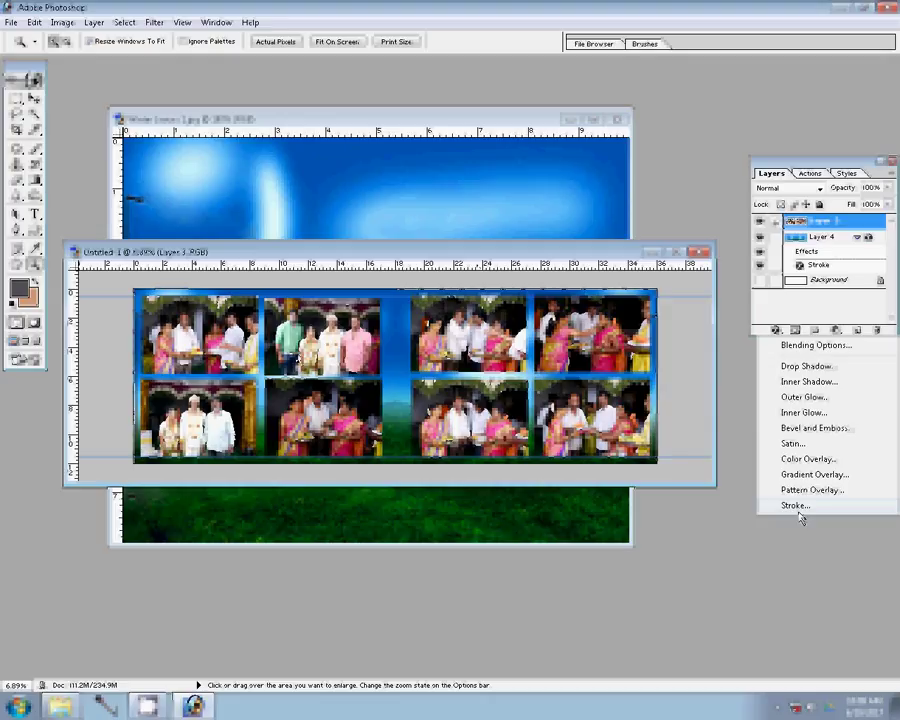
left_click(800, 512)
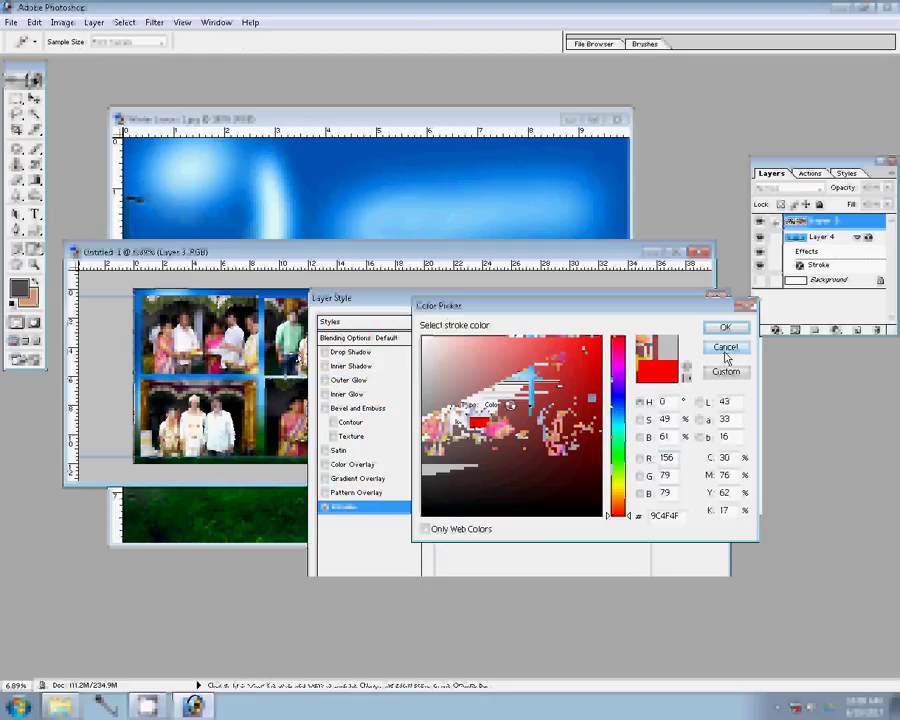
left_click(727, 352)
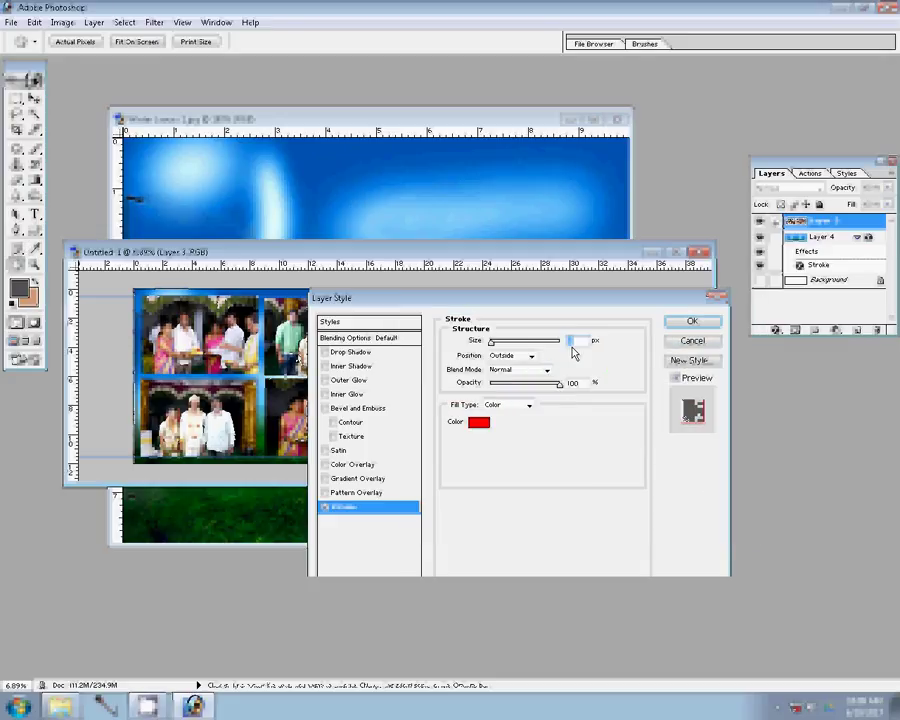
left_click(692, 321)
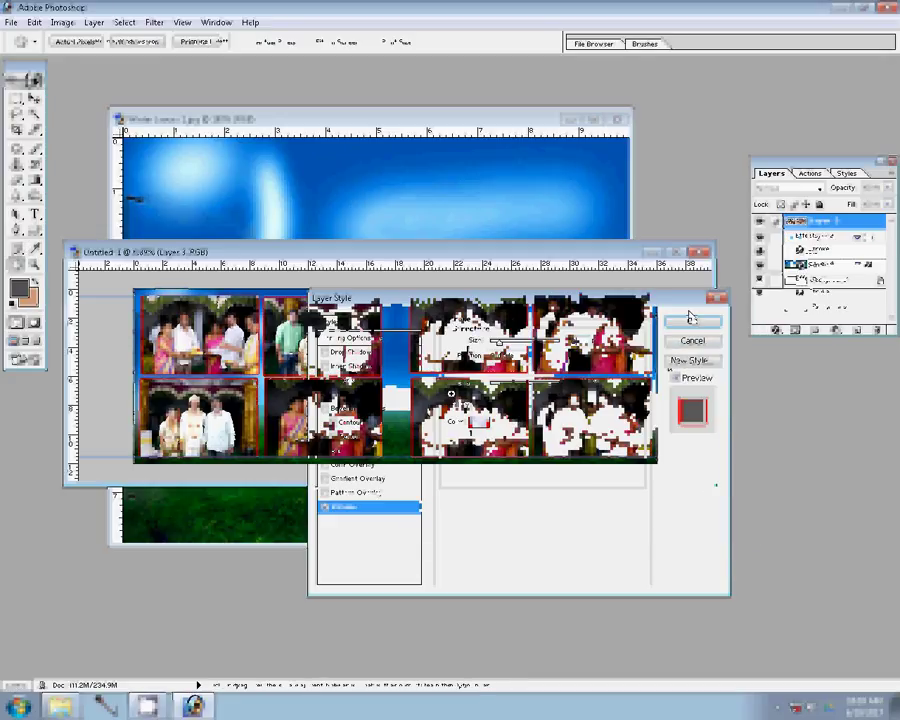
key("ctrl+s")
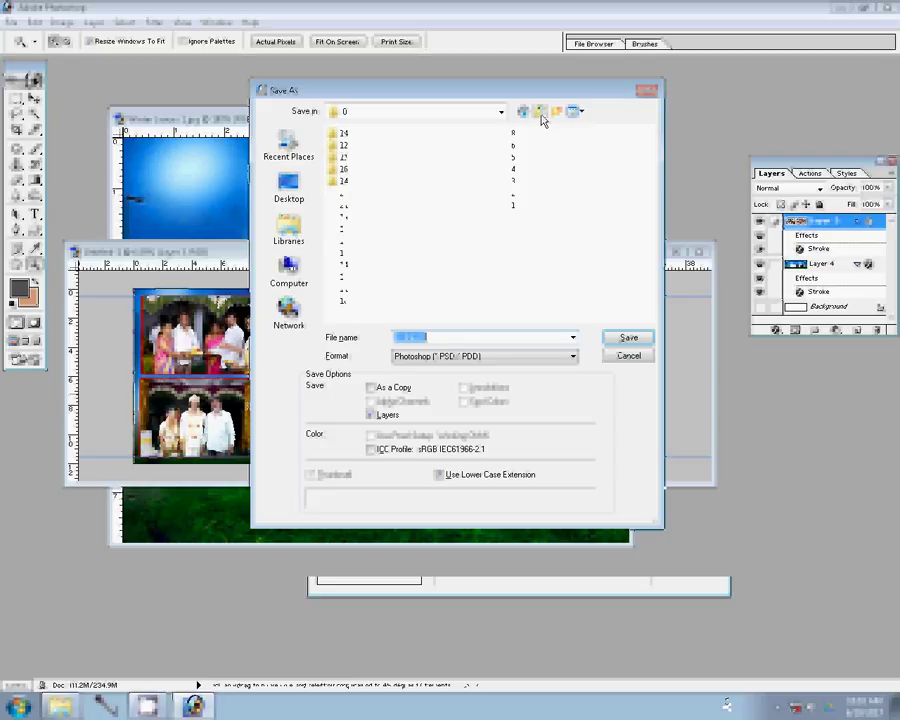
- Save the album as 136.psd in the k 1 folder on drive F:
left_click(538, 112)
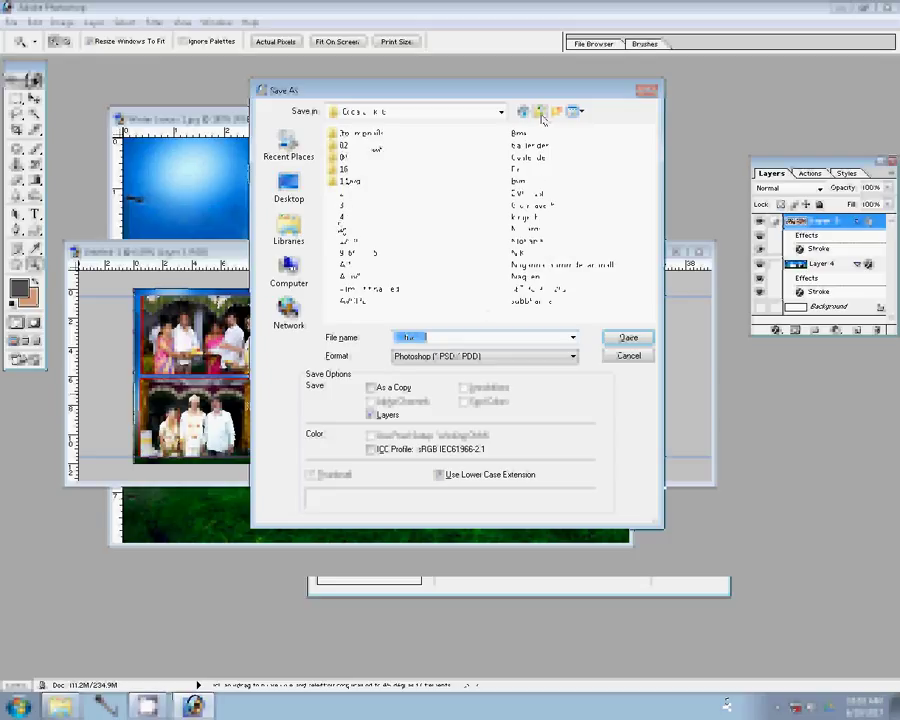
left_click(540, 112)
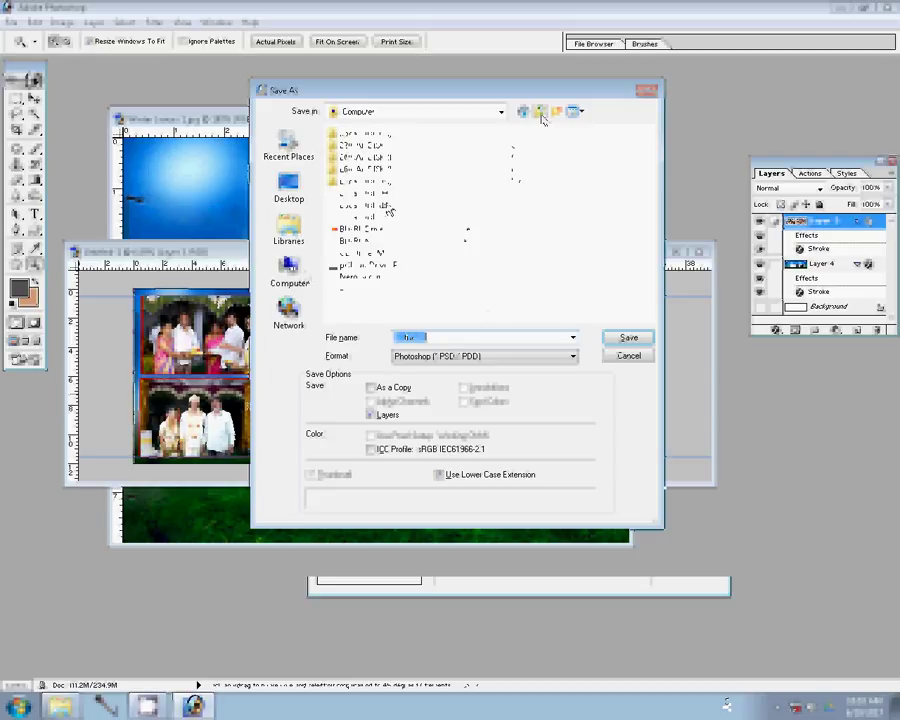
key("Return")
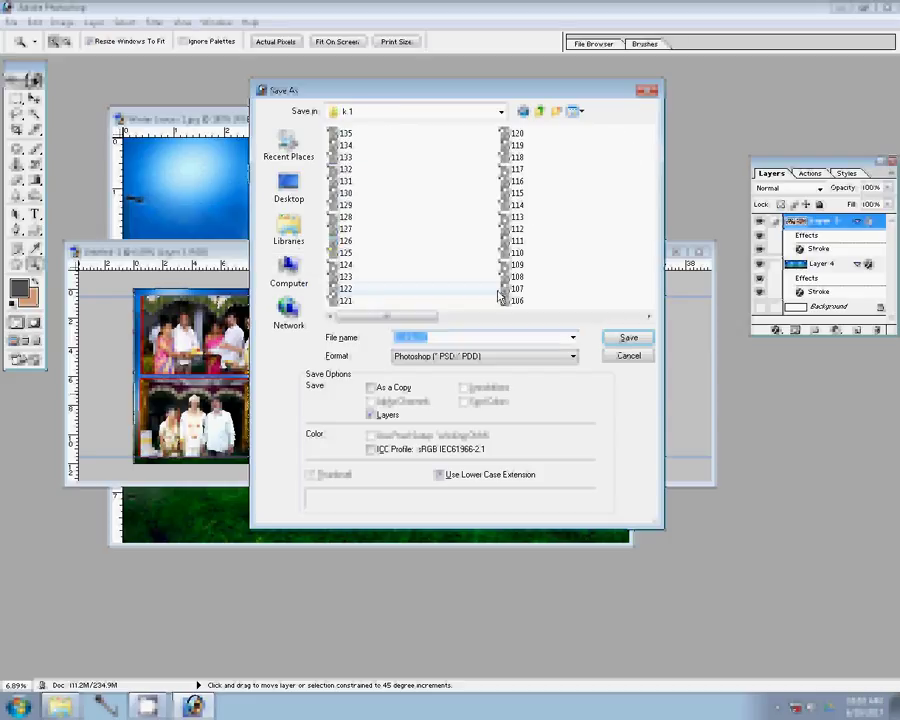
type("136")
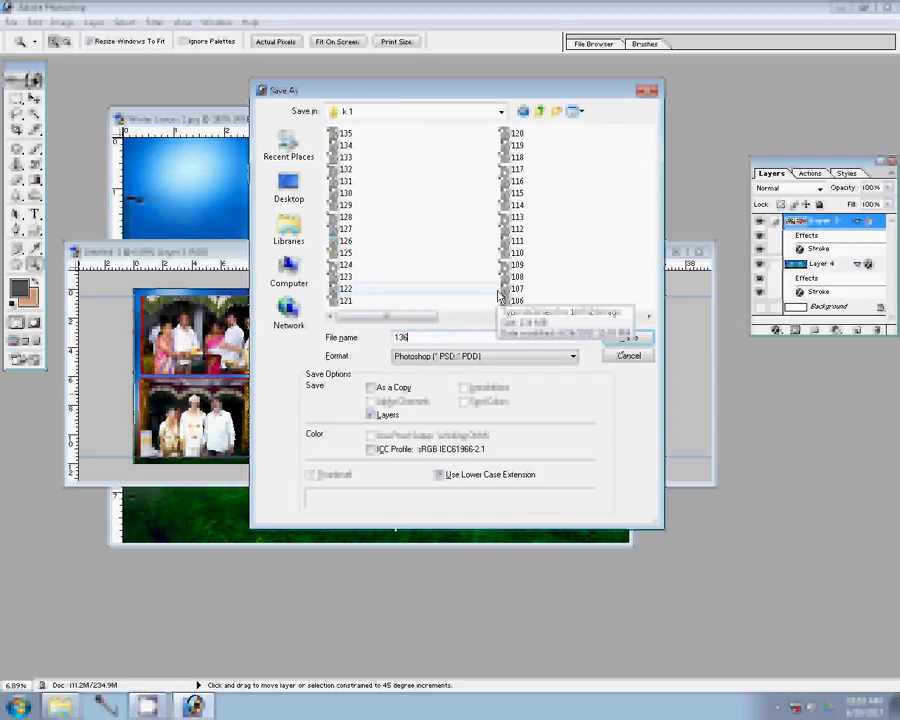
key("Return")
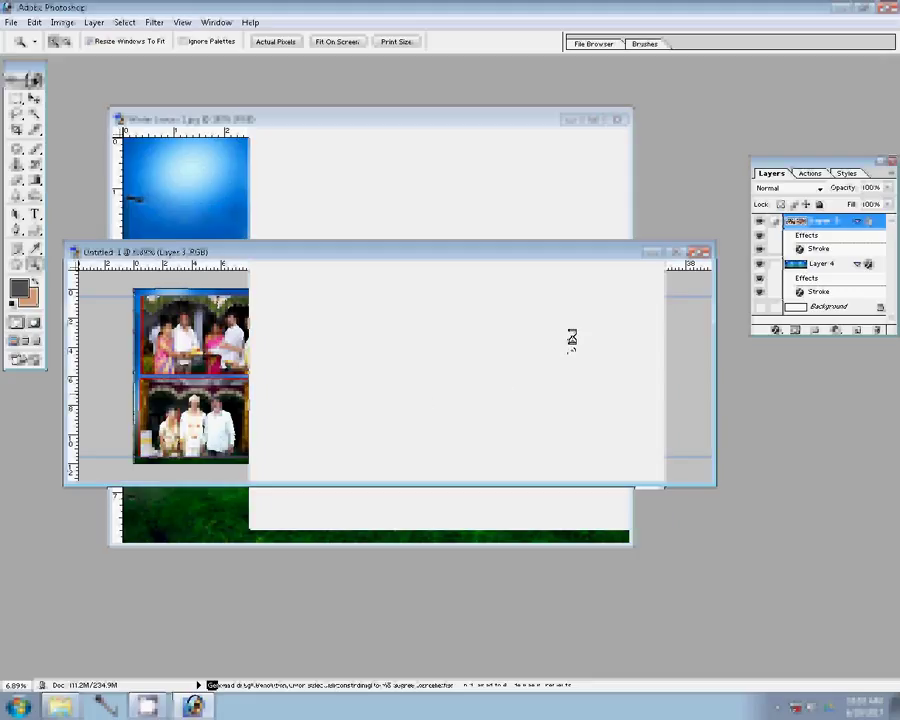